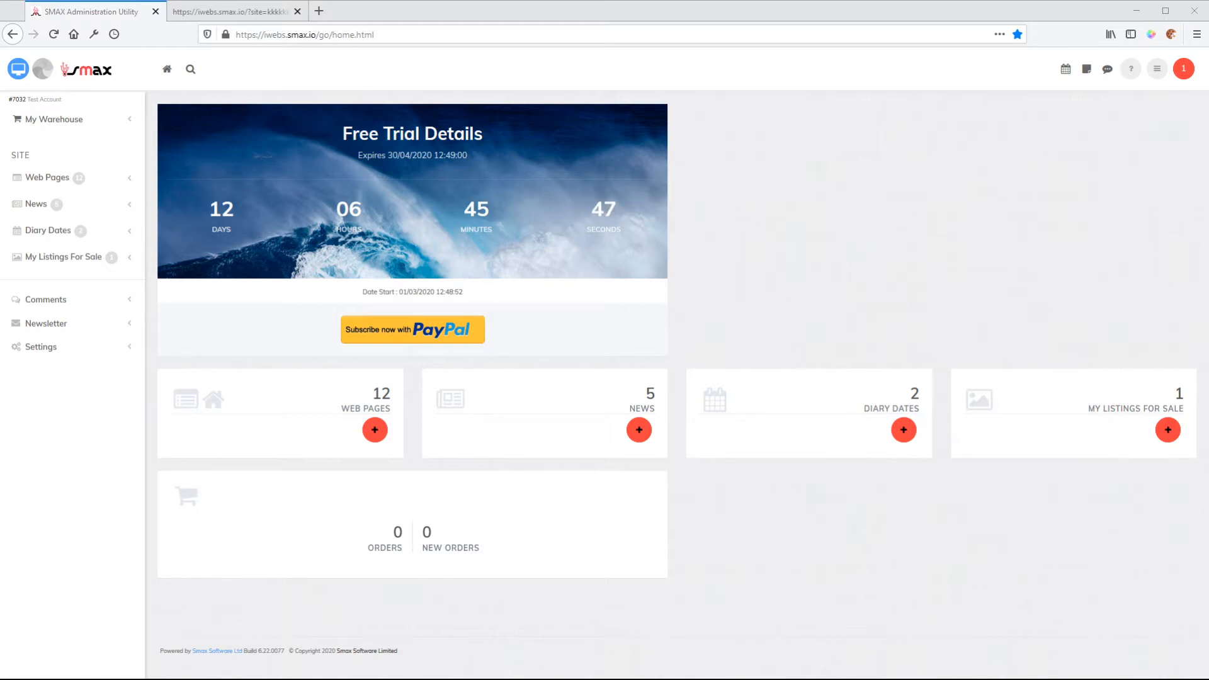
# Open the News Ticker settings and preview the current ticker on the website.
pyautogui.click(39, 347)
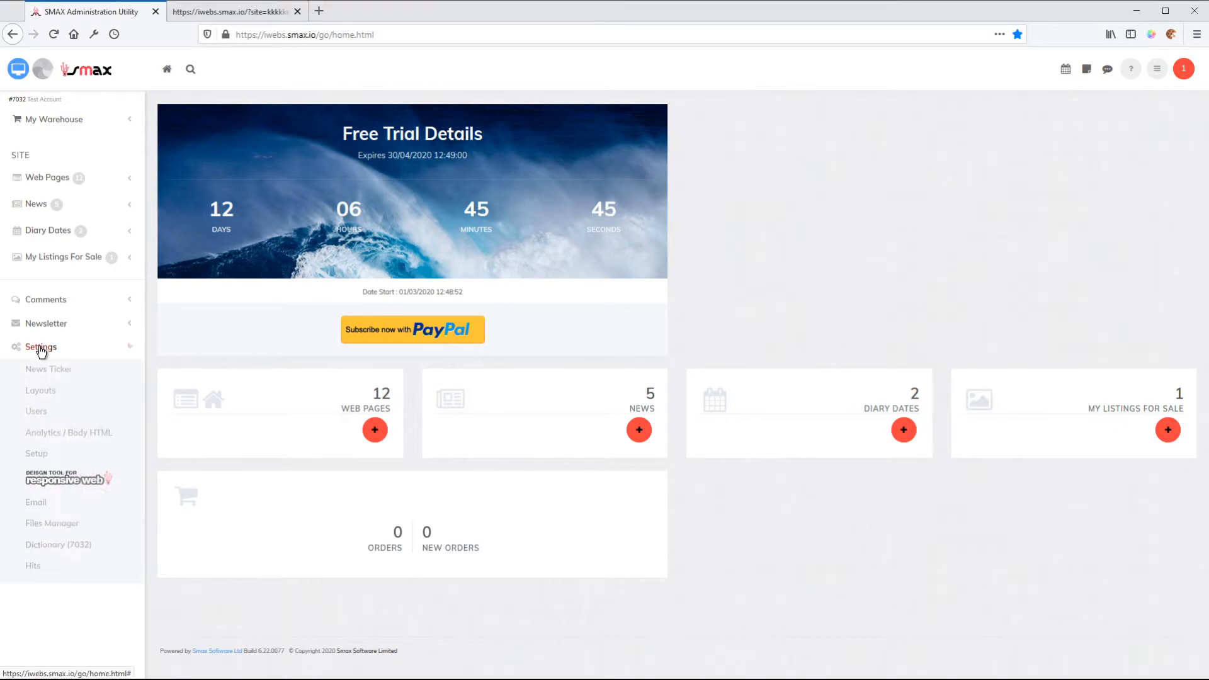
pyautogui.click(43, 374)
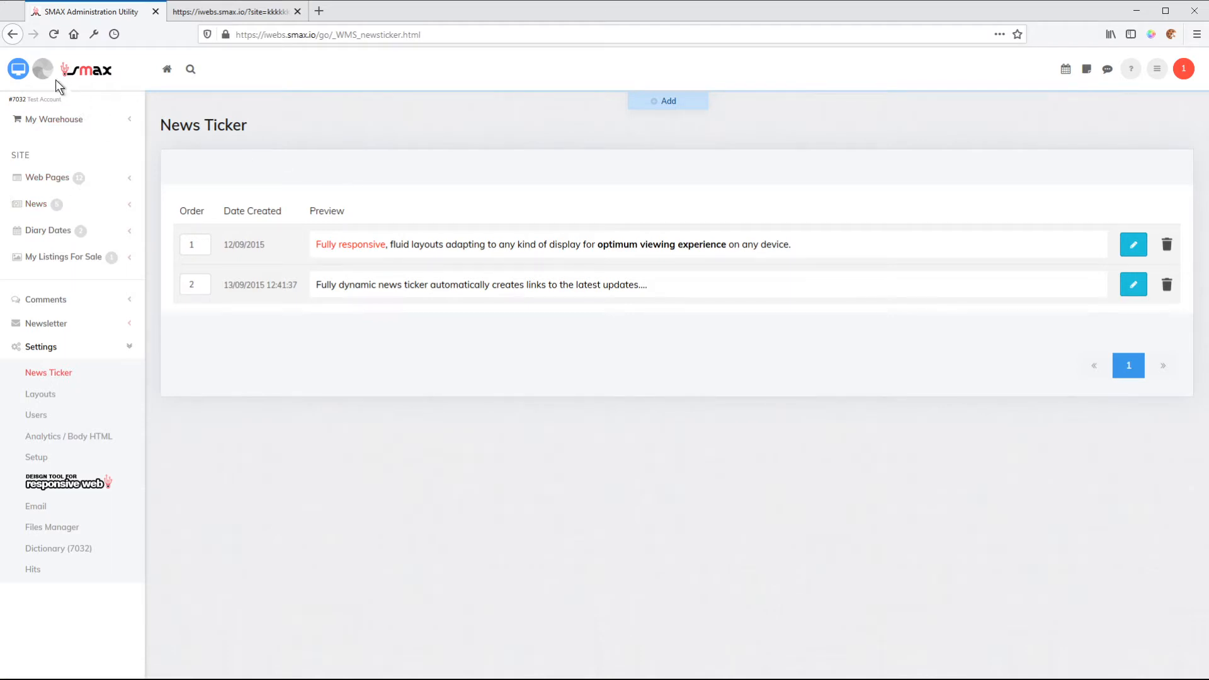
pyautogui.click(19, 69)
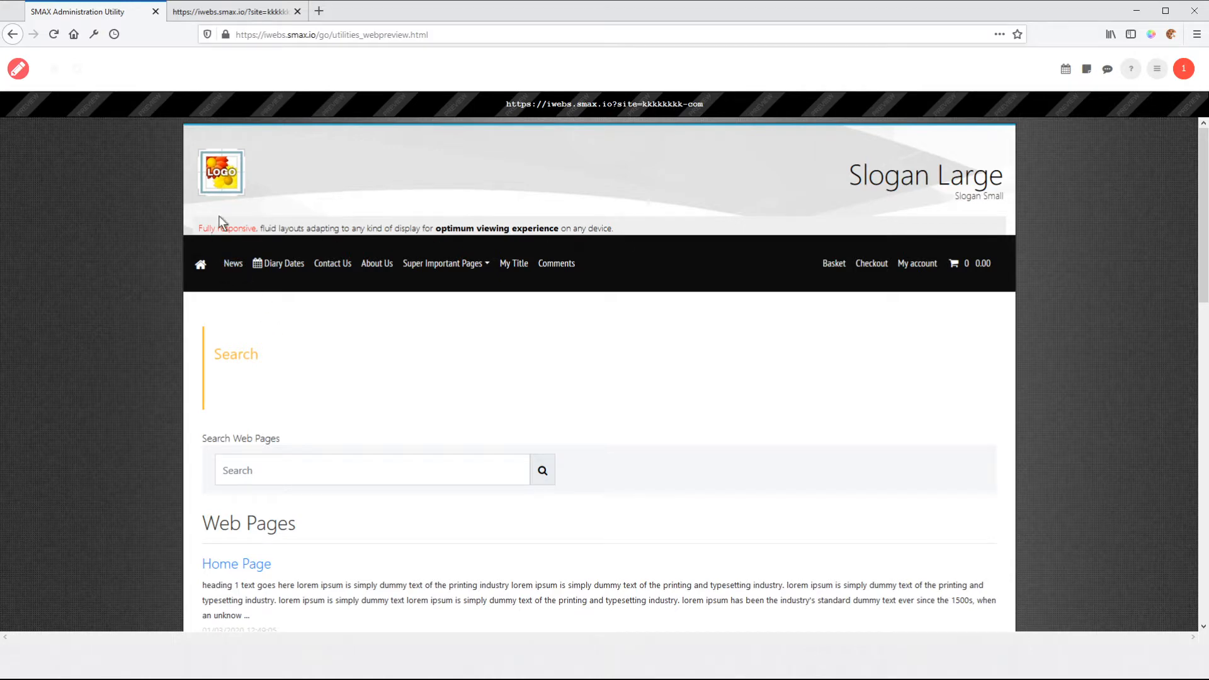
# Return to the News Ticker list and open the "Fully responsive" item for editing.
pyautogui.click(16, 69)
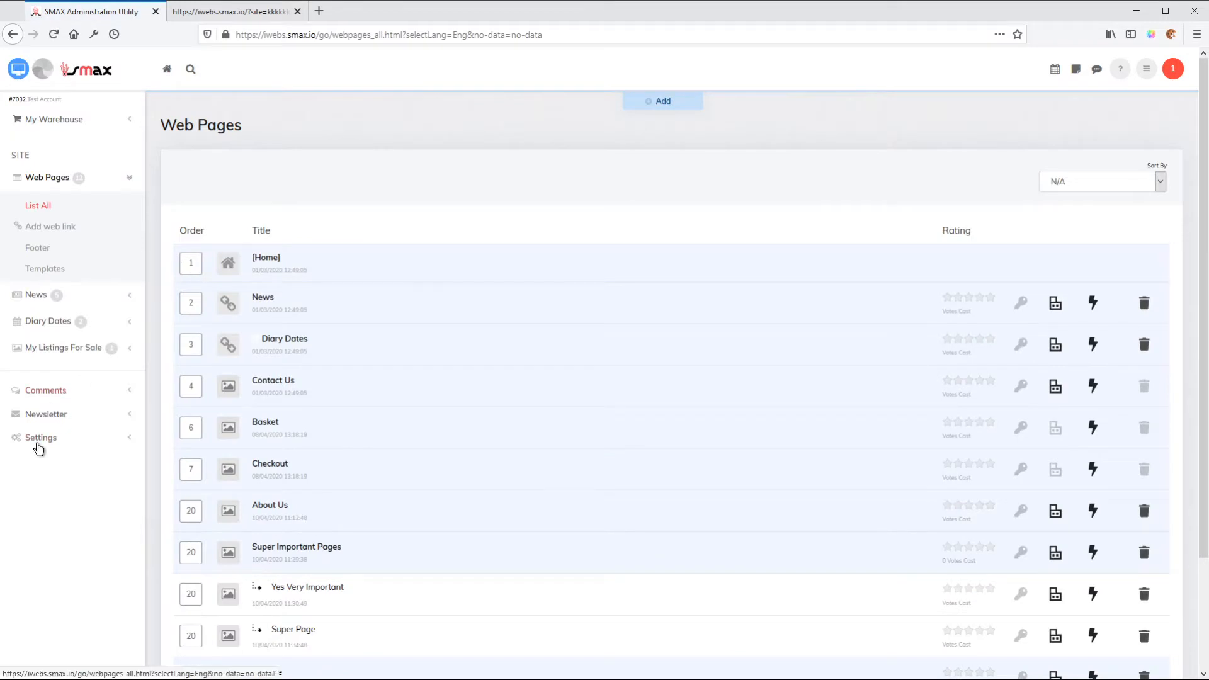
pyautogui.click(40, 439)
pyautogui.click(48, 374)
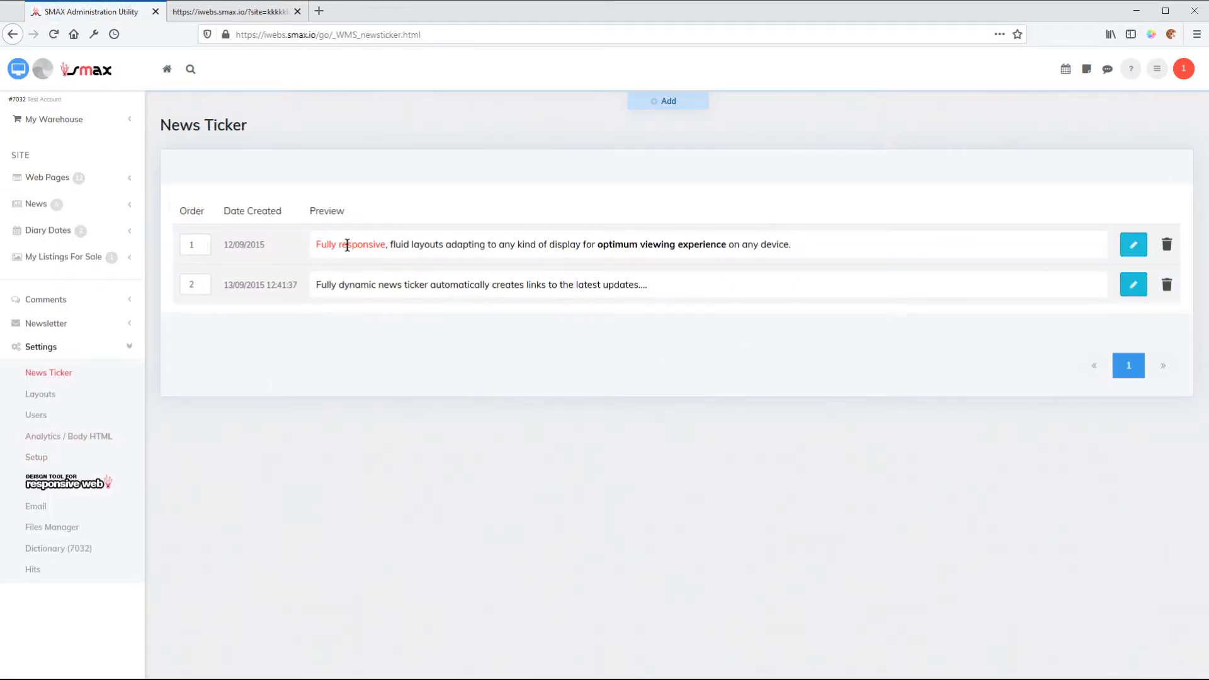
pyautogui.click(1131, 246)
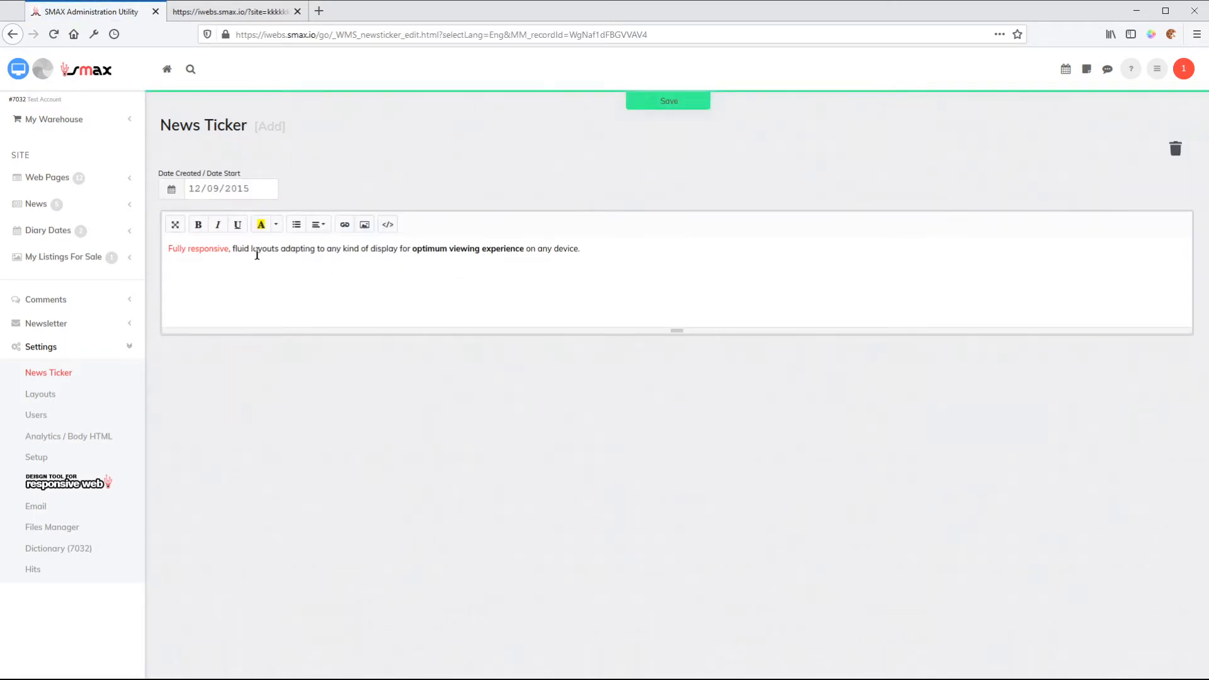
# Make the words "on any device" italic with green text in the ticker message and save it.
pyautogui.click(292, 248)
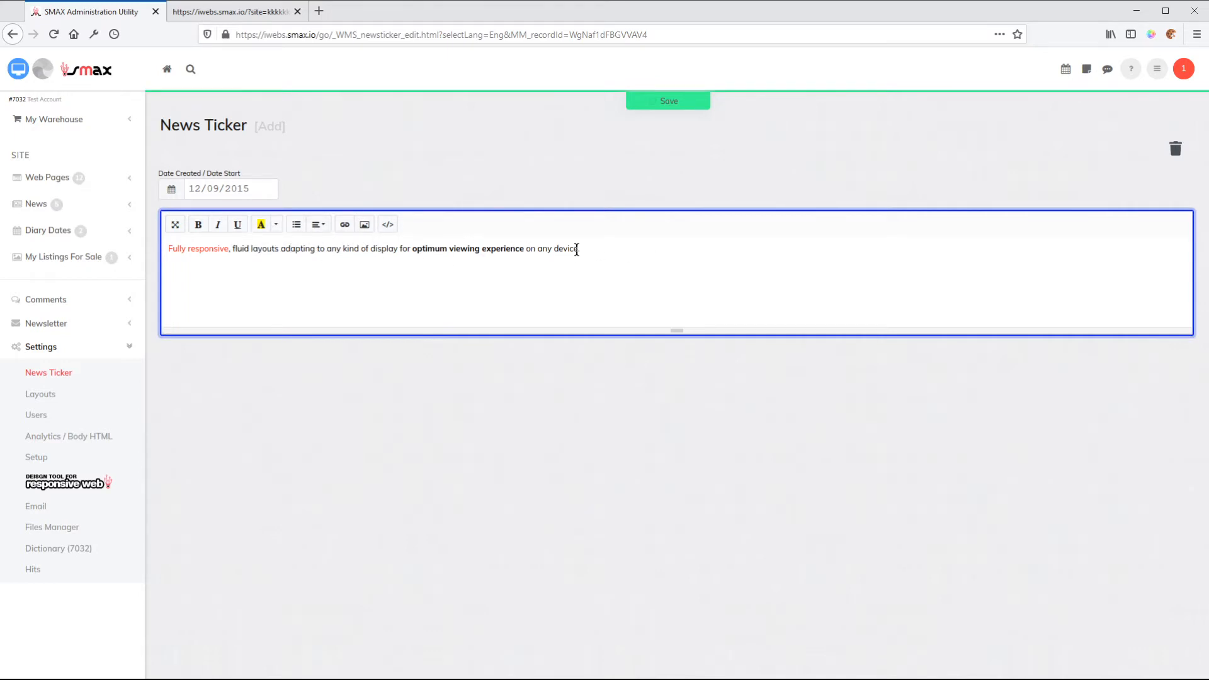
pyautogui.moveTo(579, 248); pyautogui.dragTo(527, 249)
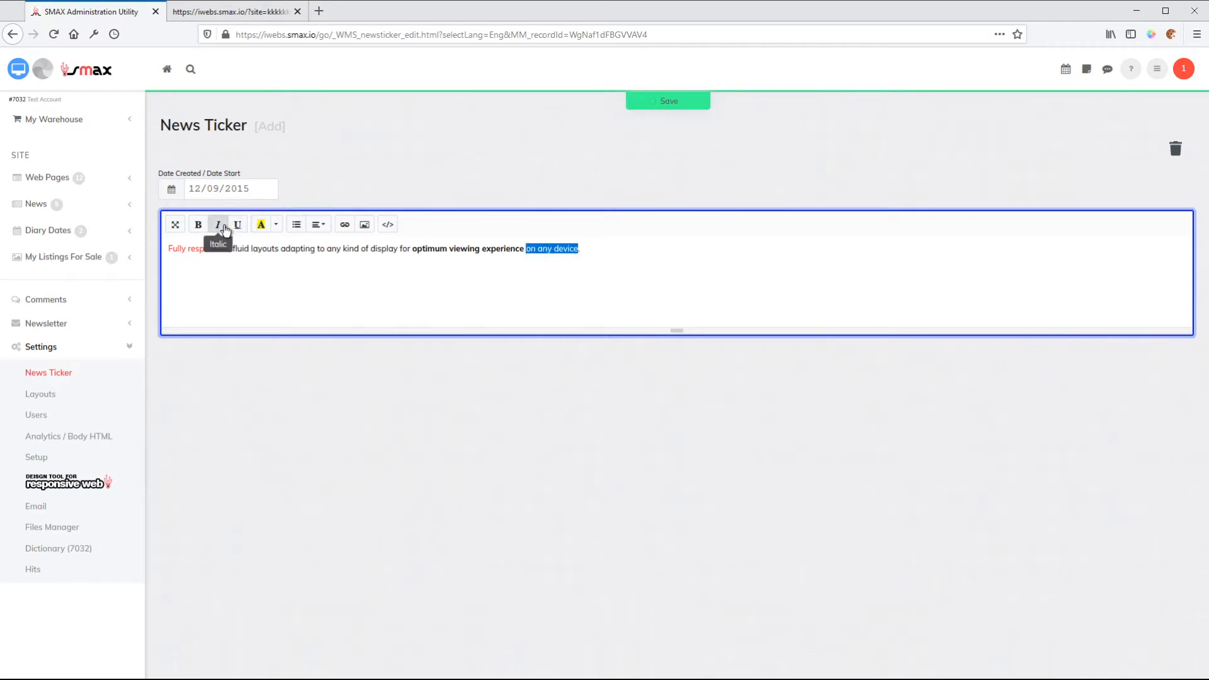
pyautogui.click(222, 230)
pyautogui.click(276, 225)
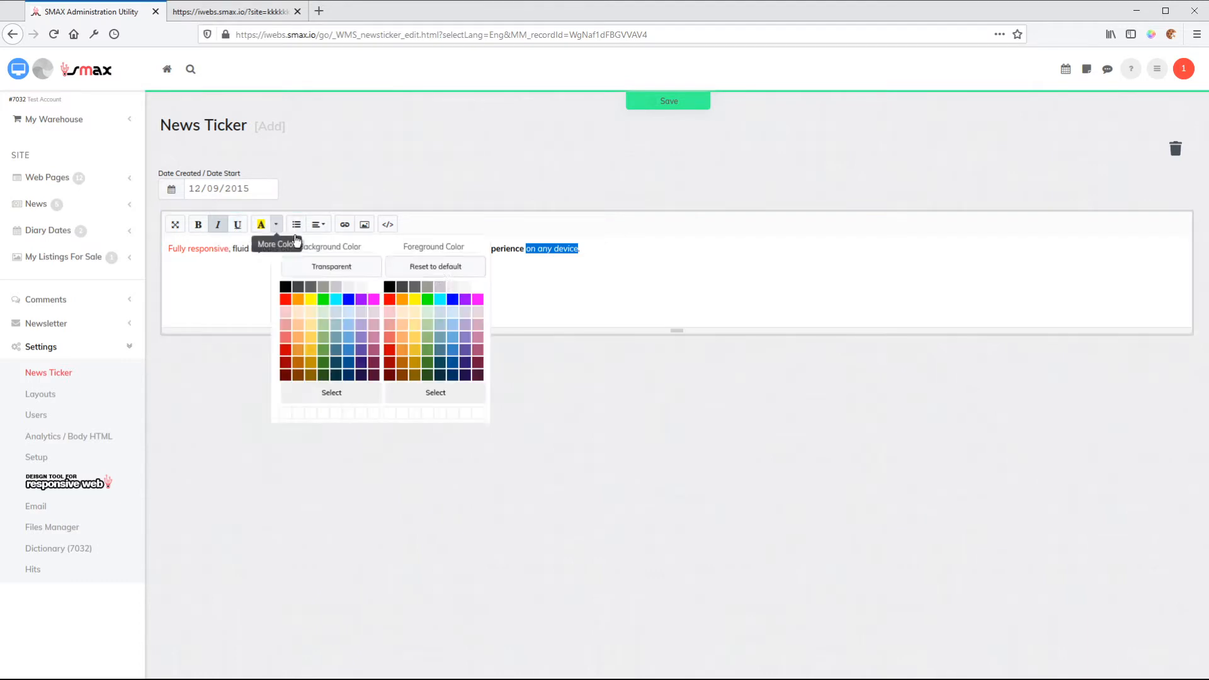
pyautogui.click(428, 300)
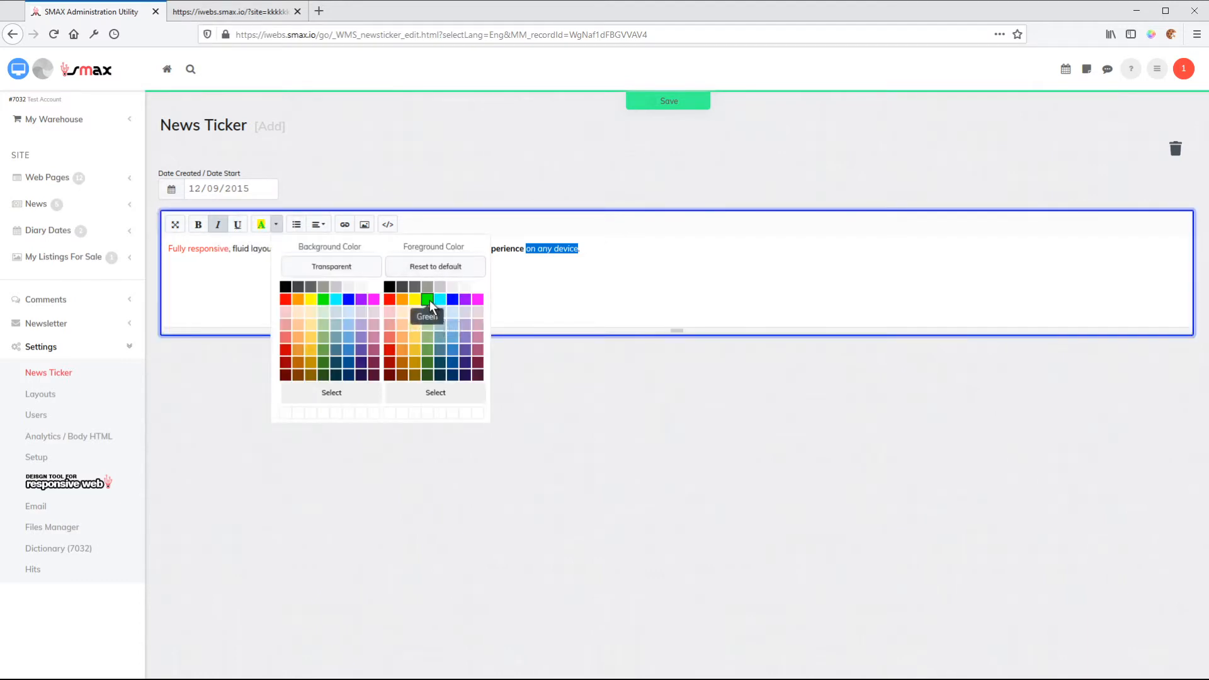
pyautogui.click(621, 251)
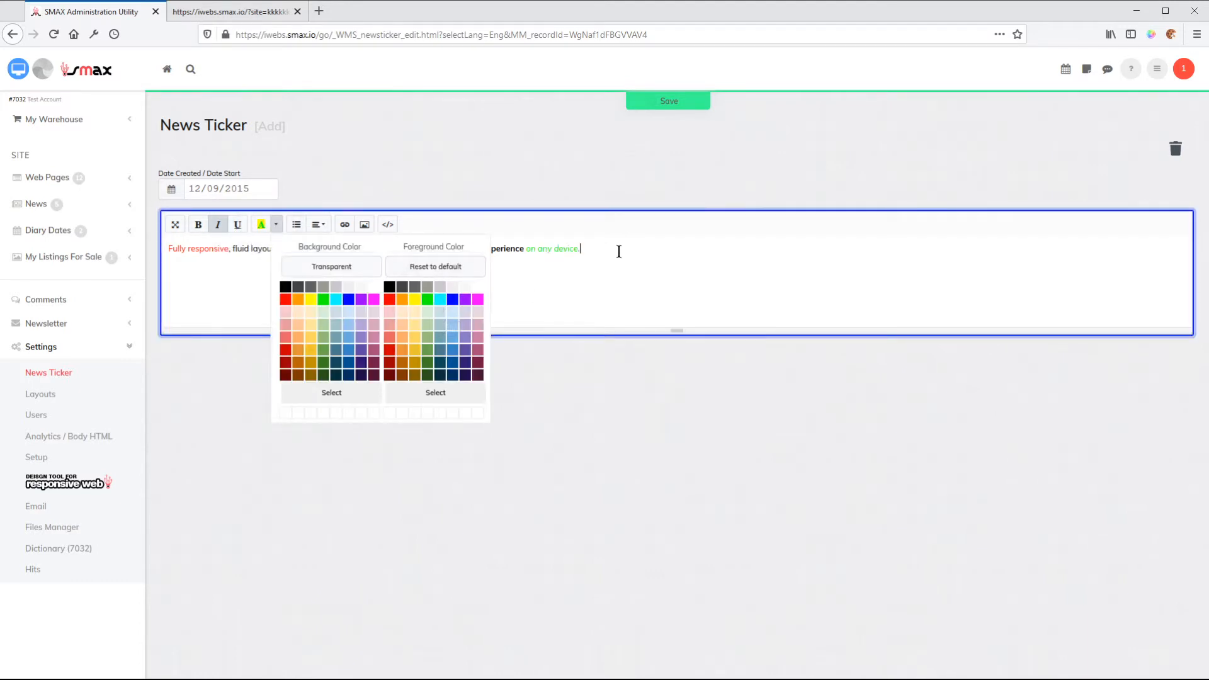
pyautogui.click(660, 104)
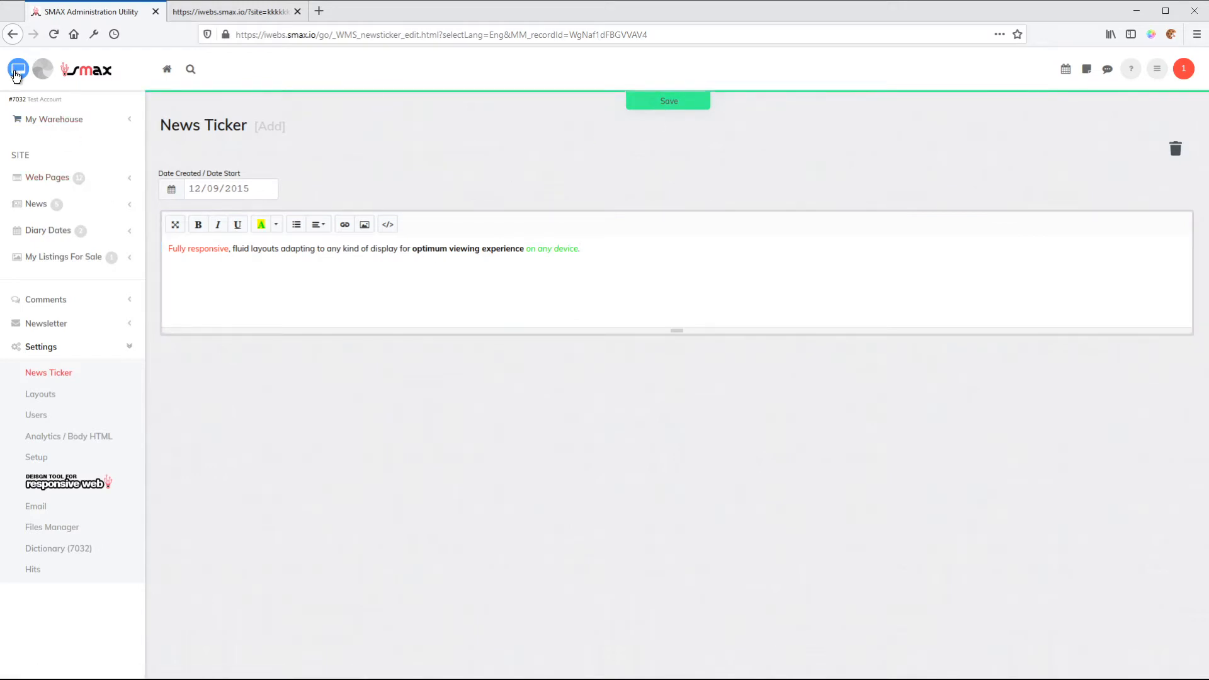
# Preview the restyled ticker message on the website and return to the News Ticker list.
pyautogui.click(17, 71)
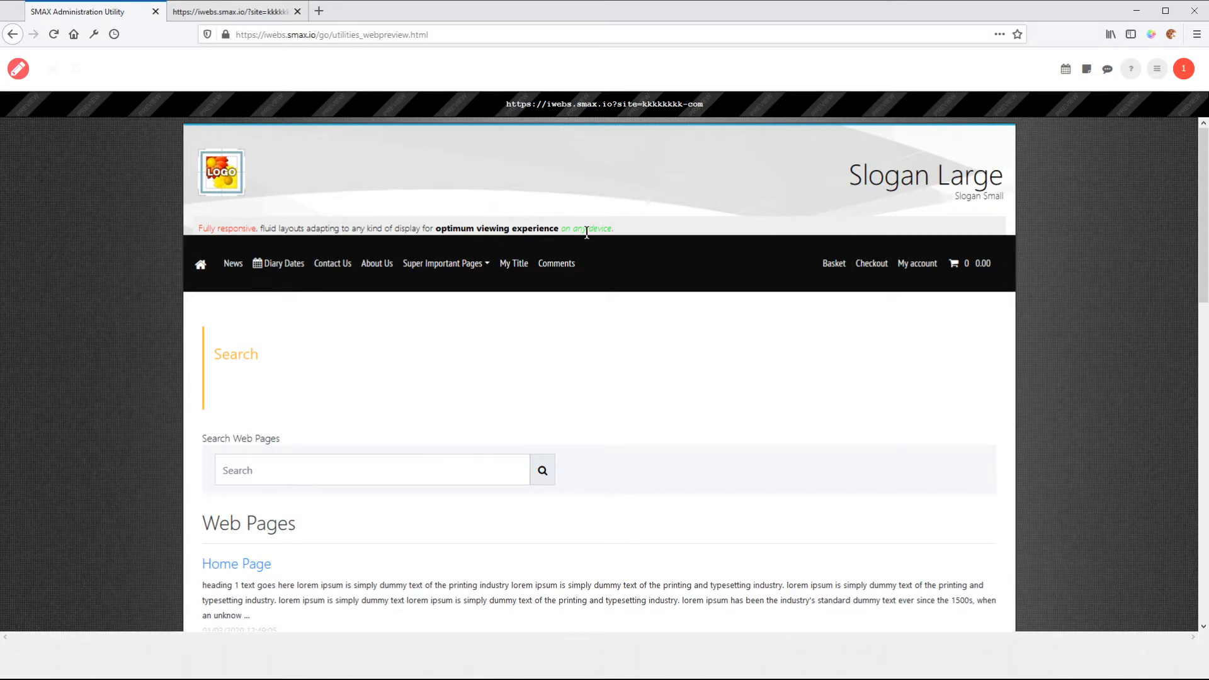
pyautogui.click(25, 77)
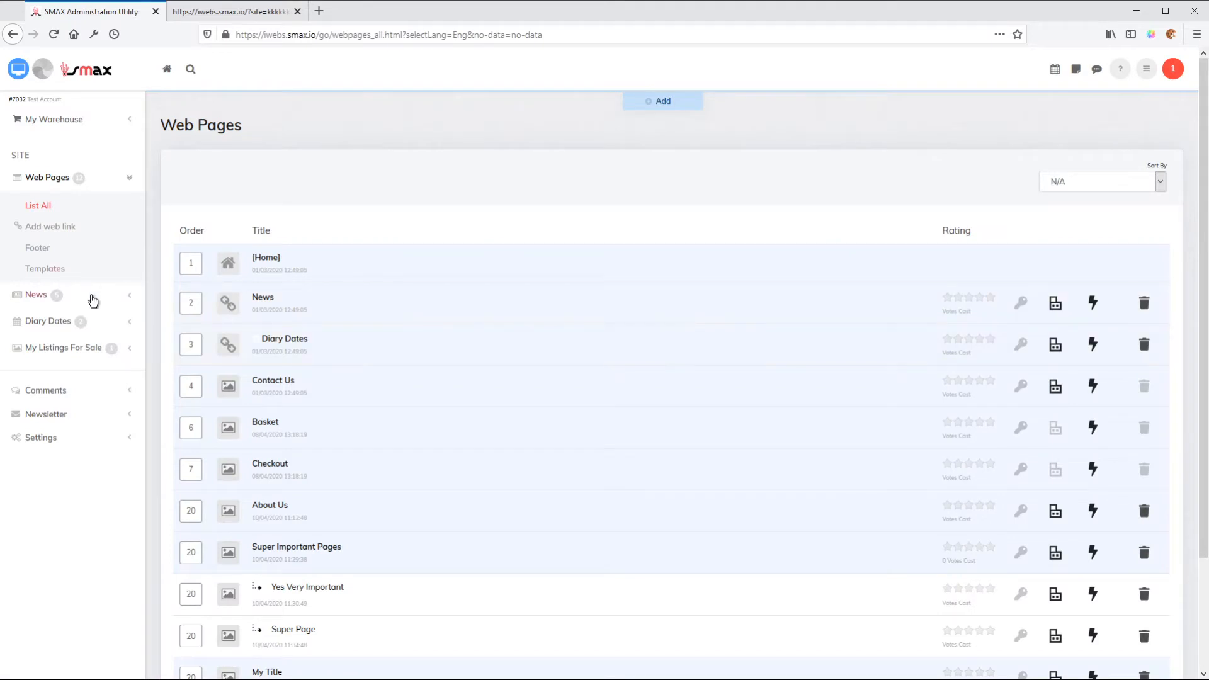
pyautogui.click(31, 446)
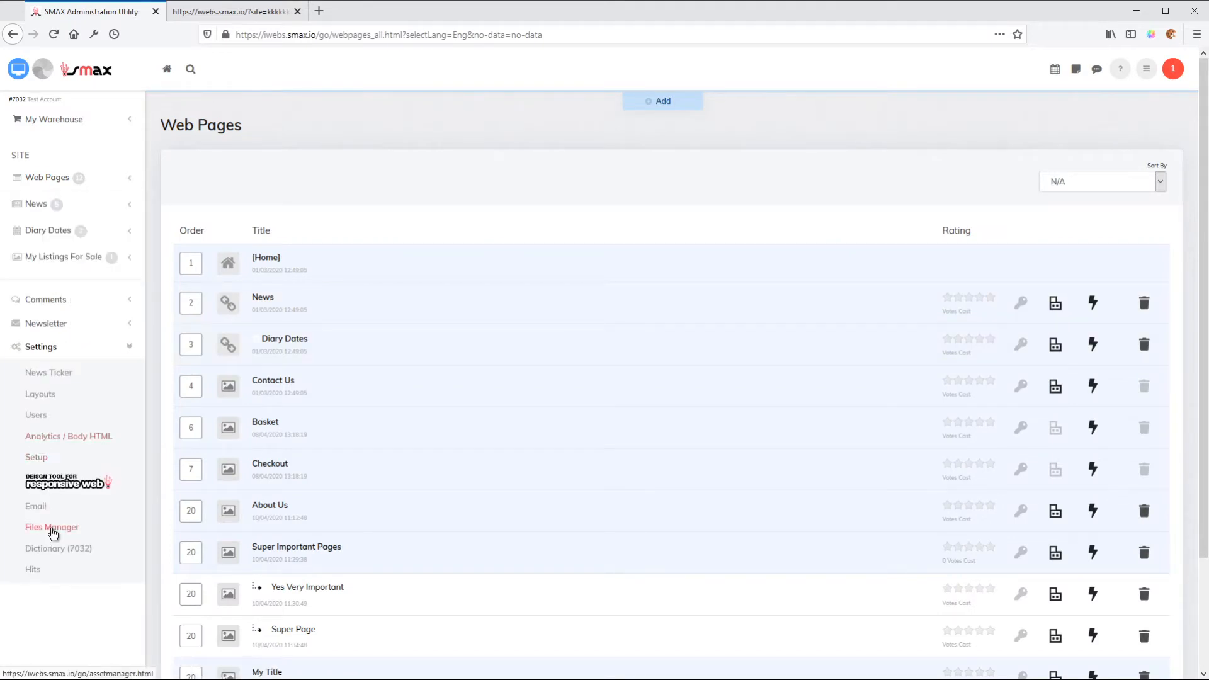
pyautogui.click(43, 374)
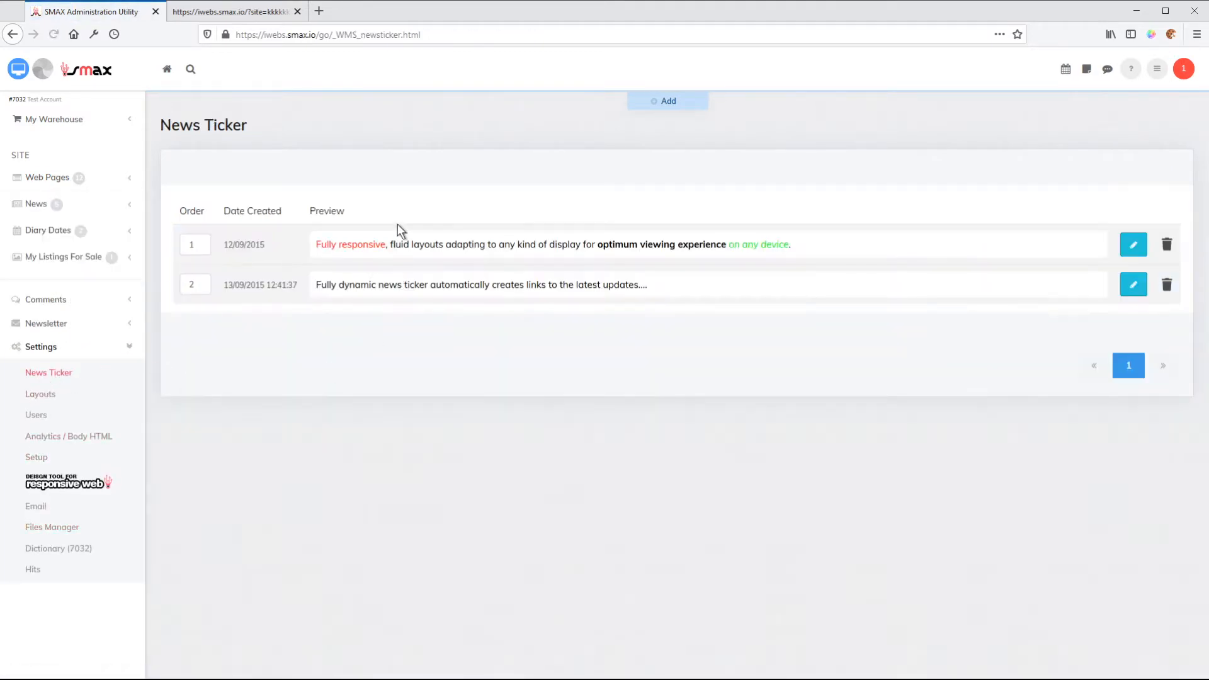
# Create a new news ticker item with the text "I really like this system".
pyautogui.click(669, 101)
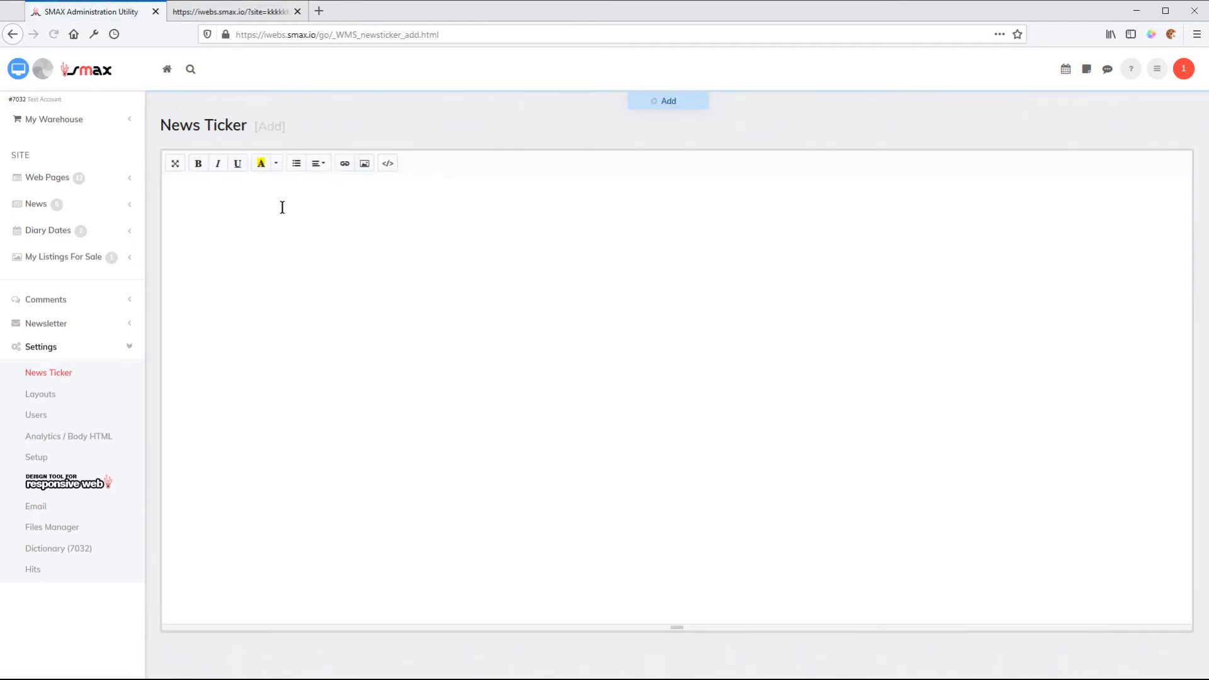
pyautogui.click(287, 210)
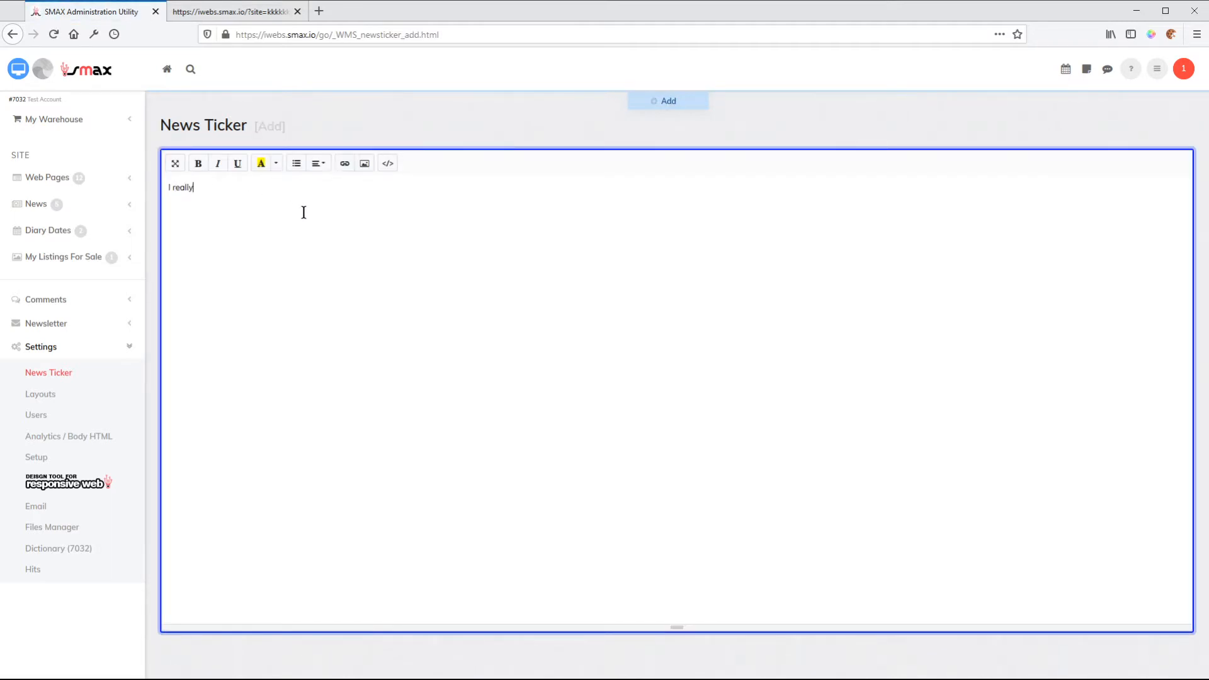
pyautogui.write('I really like this system')
# Format the whole new message as bold red text and add the item to the news ticker.
pyautogui.moveTo(252, 187); pyautogui.dragTo(168, 187)
pyautogui.click(198, 164)
pyautogui.click(275, 164)
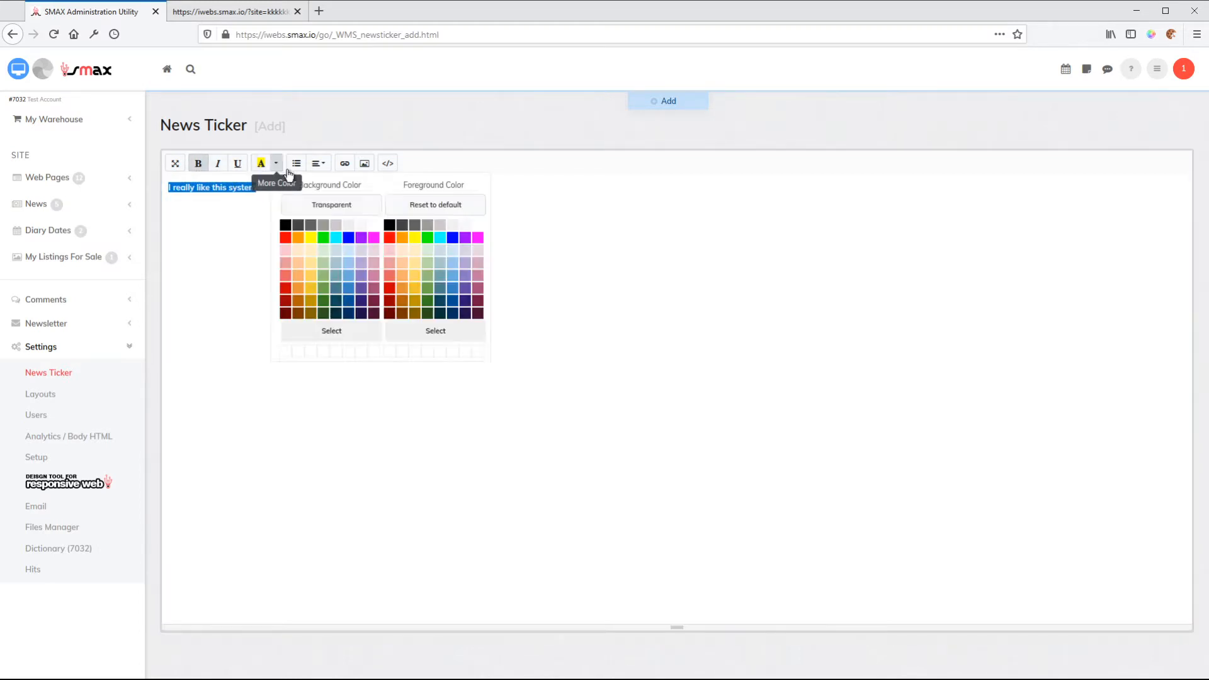
pyautogui.click(684, 103)
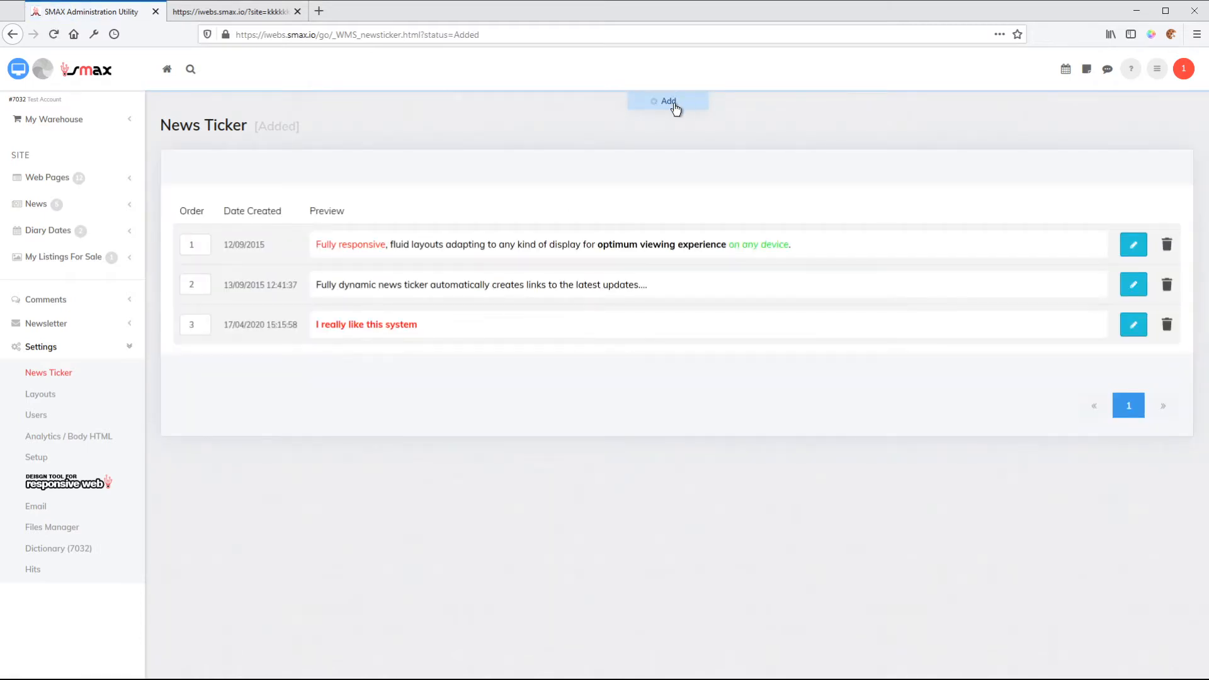
# Preview the ticker on the website, including its home page, and go back to the News Ticker list.
pyautogui.click(21, 71)
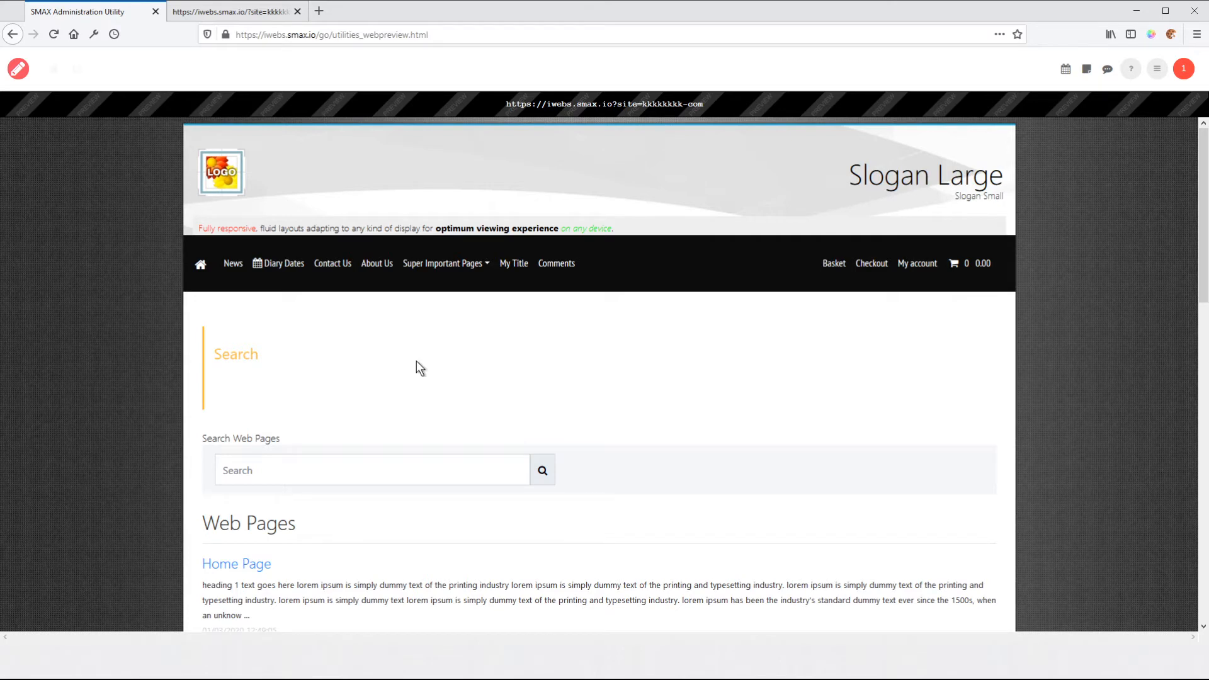
pyautogui.scroll(-3, 713, 396)
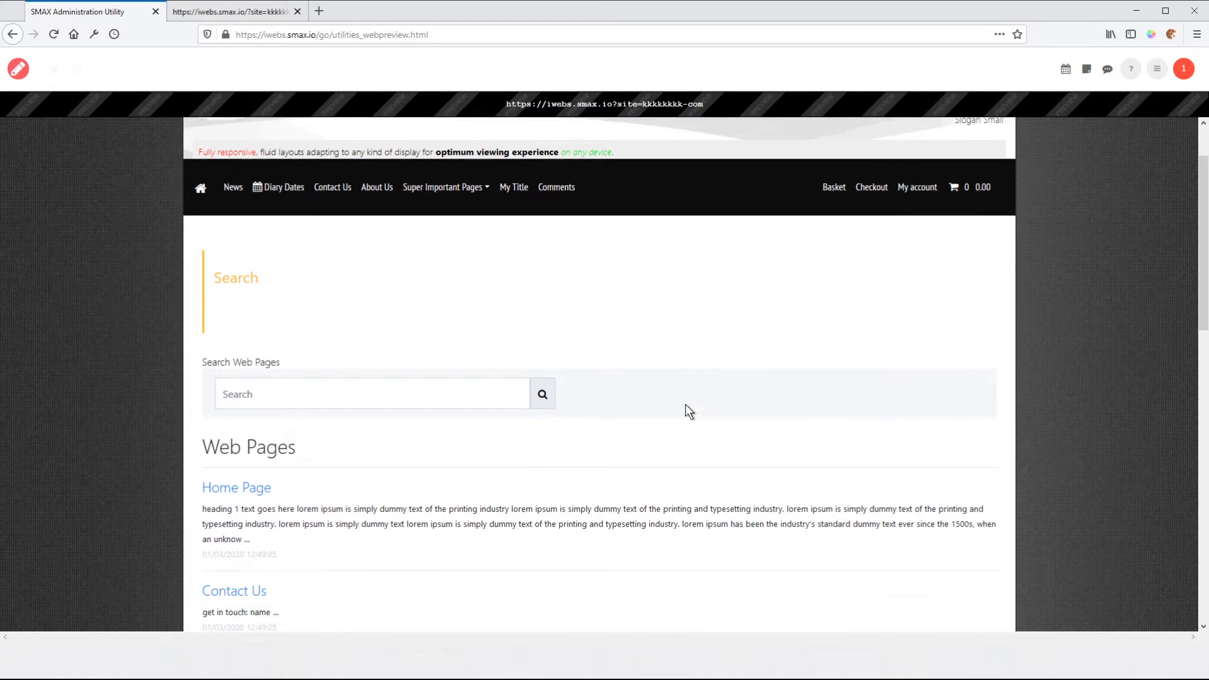
pyautogui.click(216, 376)
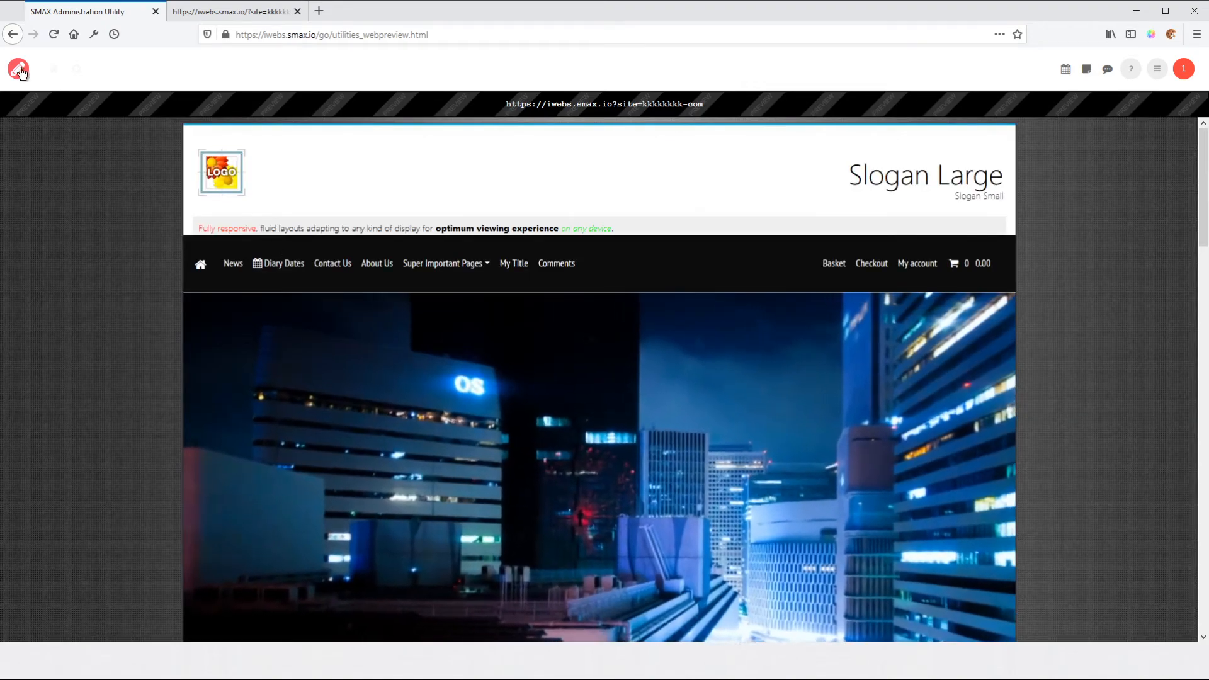
pyautogui.click(19, 70)
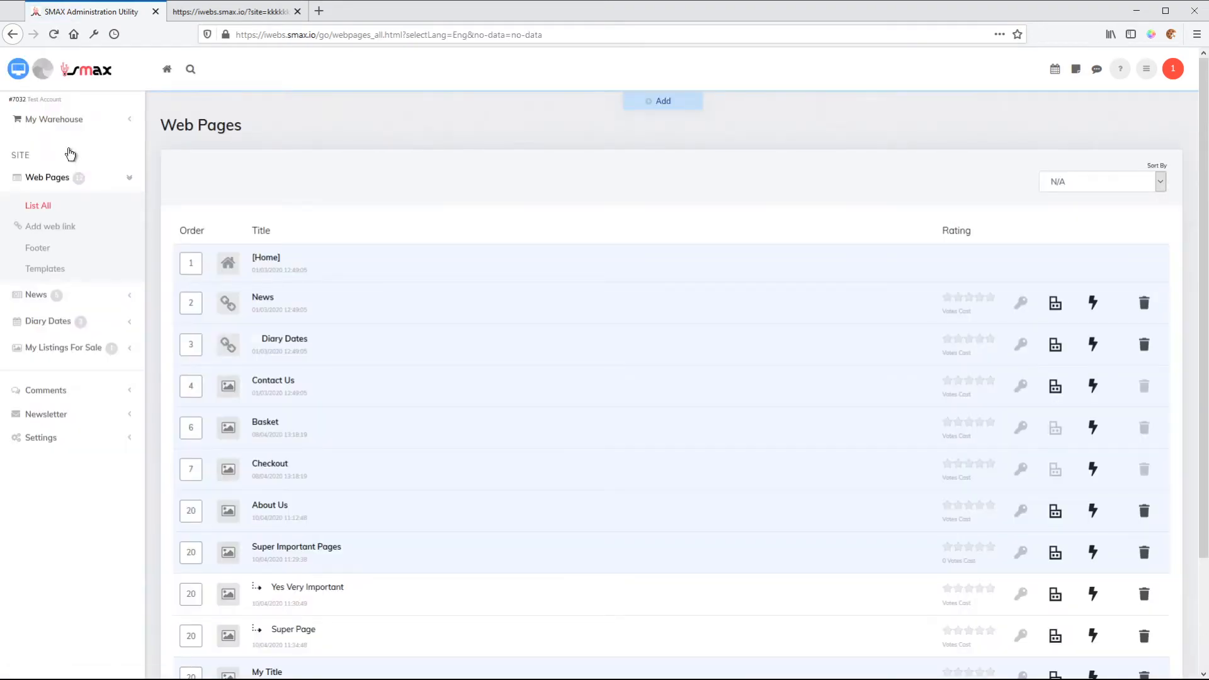
pyautogui.click(35, 439)
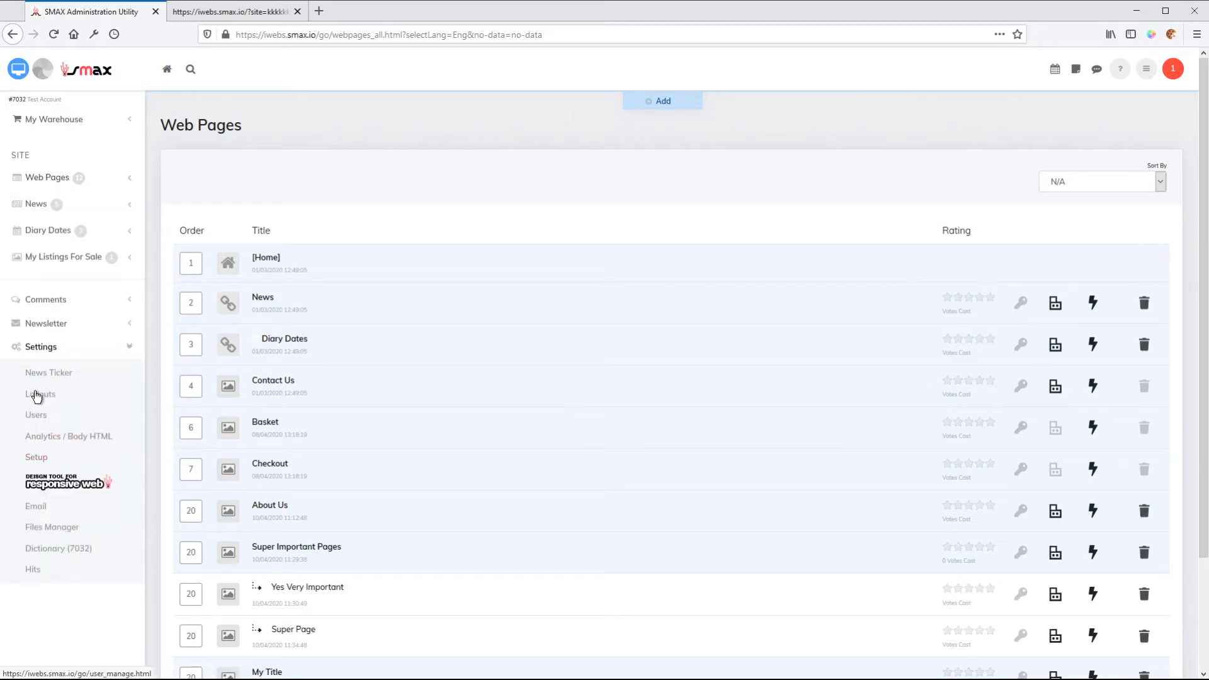
pyautogui.click(38, 374)
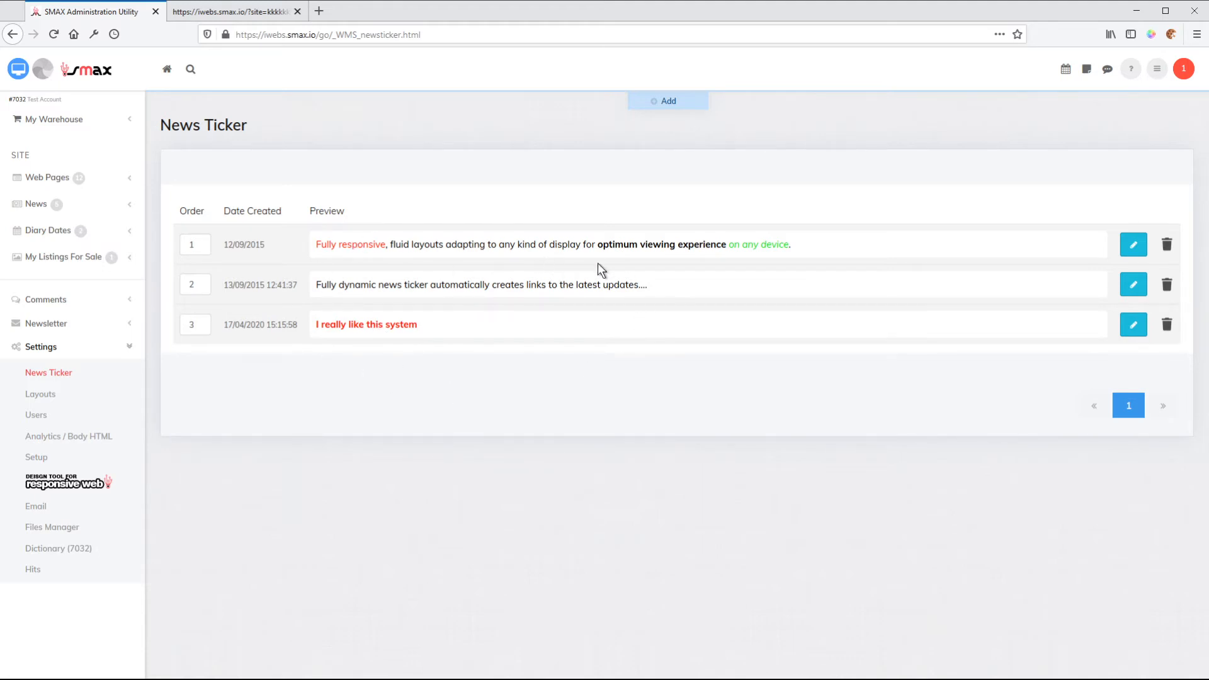
# Preview the website again to check the added ticker message, and reopen the News Ticker list.
pyautogui.click(43, 71)
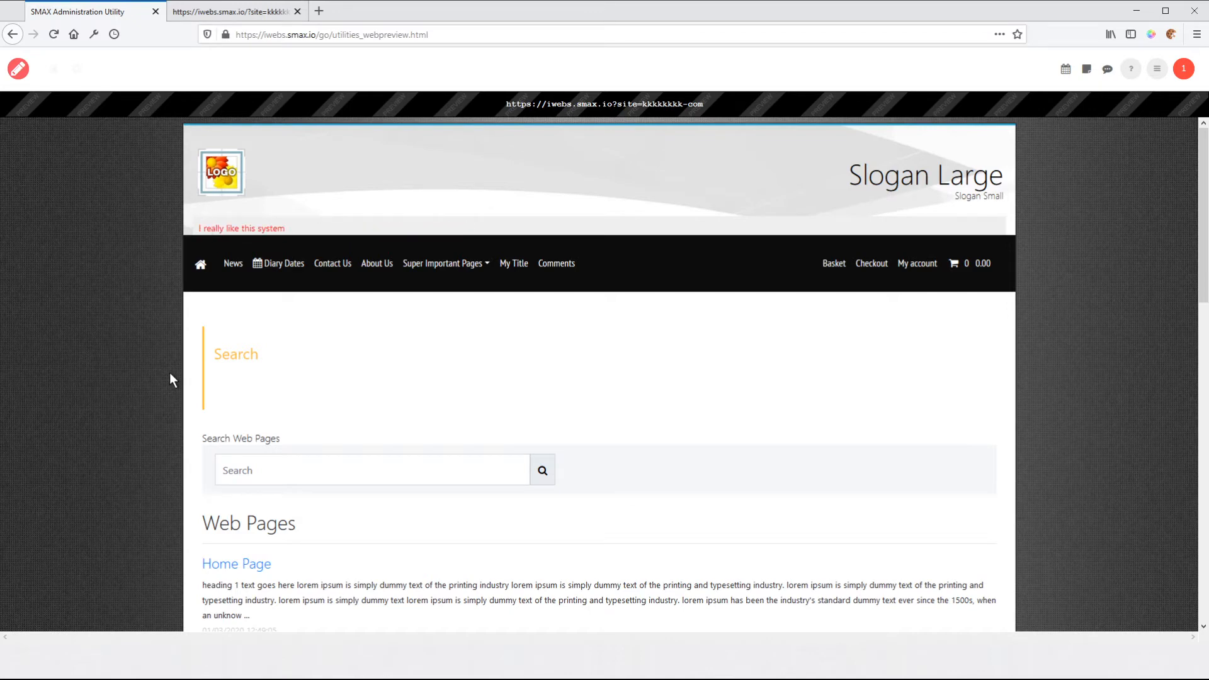
pyautogui.click(23, 69)
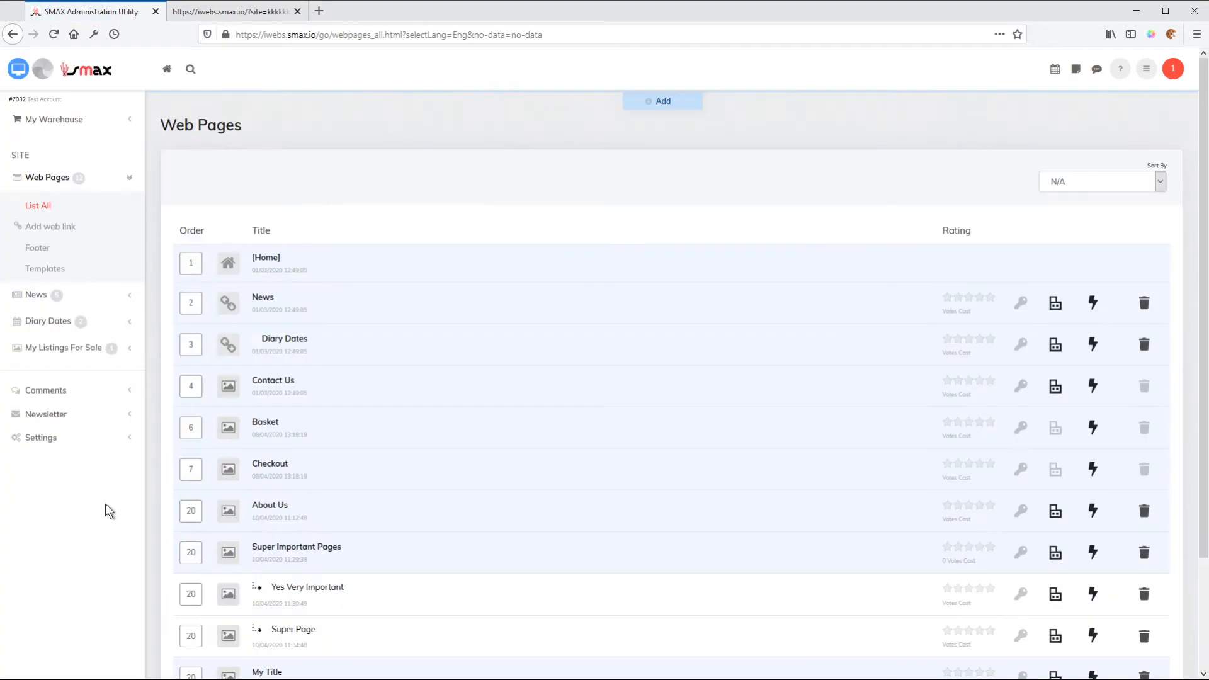
pyautogui.click(52, 444)
pyautogui.click(51, 375)
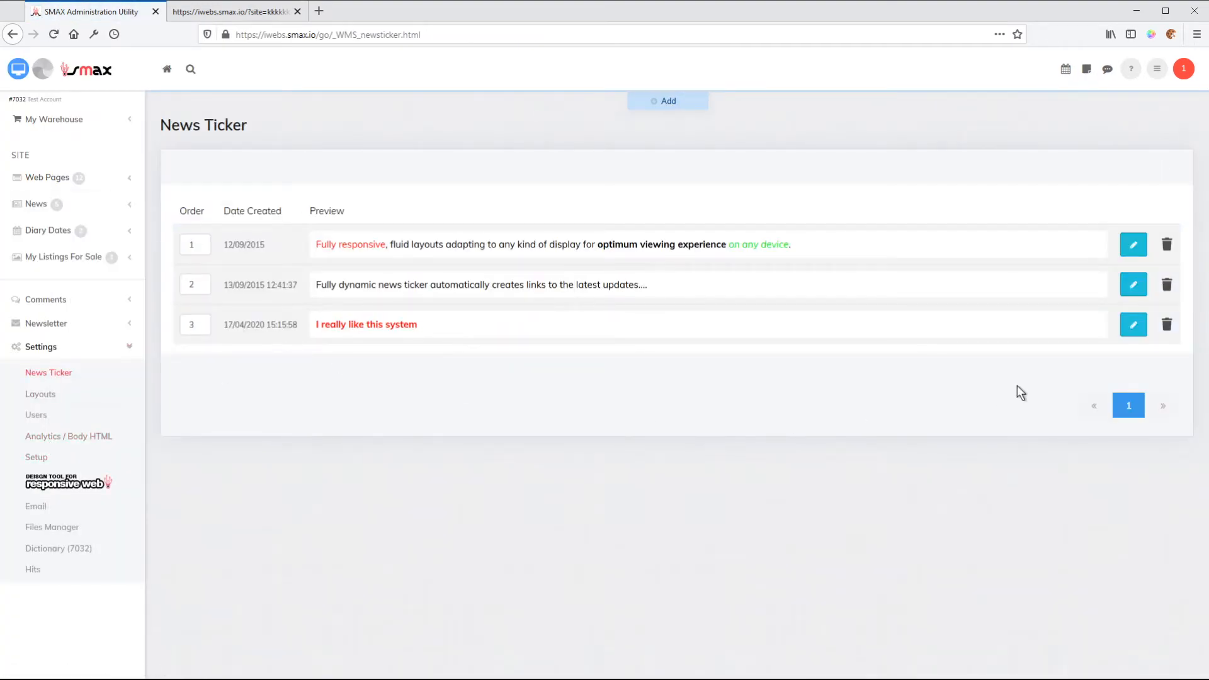
# Set the order of the "Fully responsive" ticker item to 3 and apply it.
pyautogui.doubleClick(192, 250)
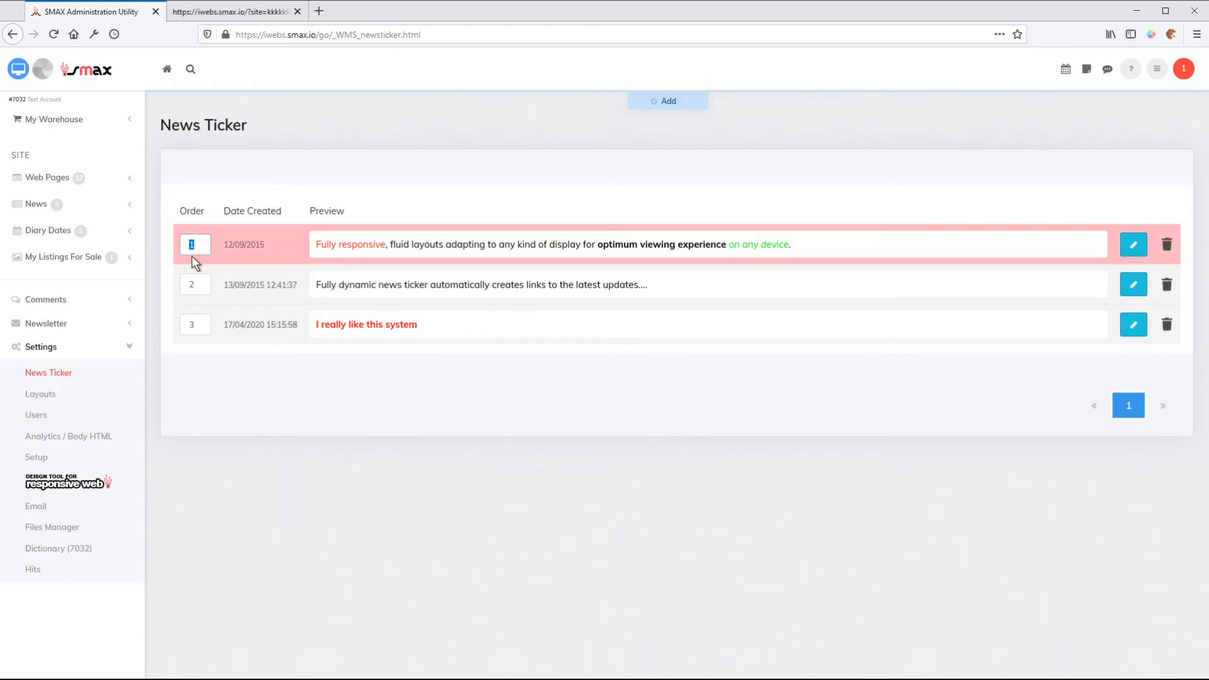
pyautogui.write('3')
pyautogui.press('Return')
# Set the order of the "I really like this system" ticker item to 2 and apply it.
pyautogui.doubleClick(192, 282)
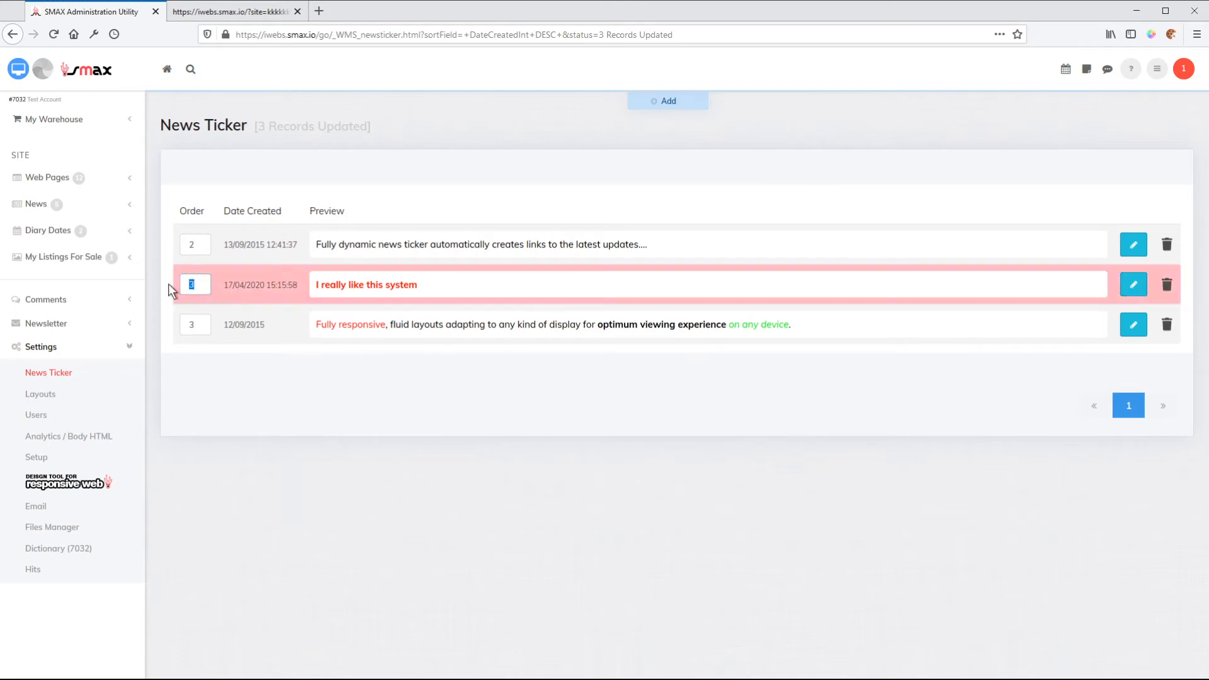
pyautogui.write('2')
pyautogui.press('Return')
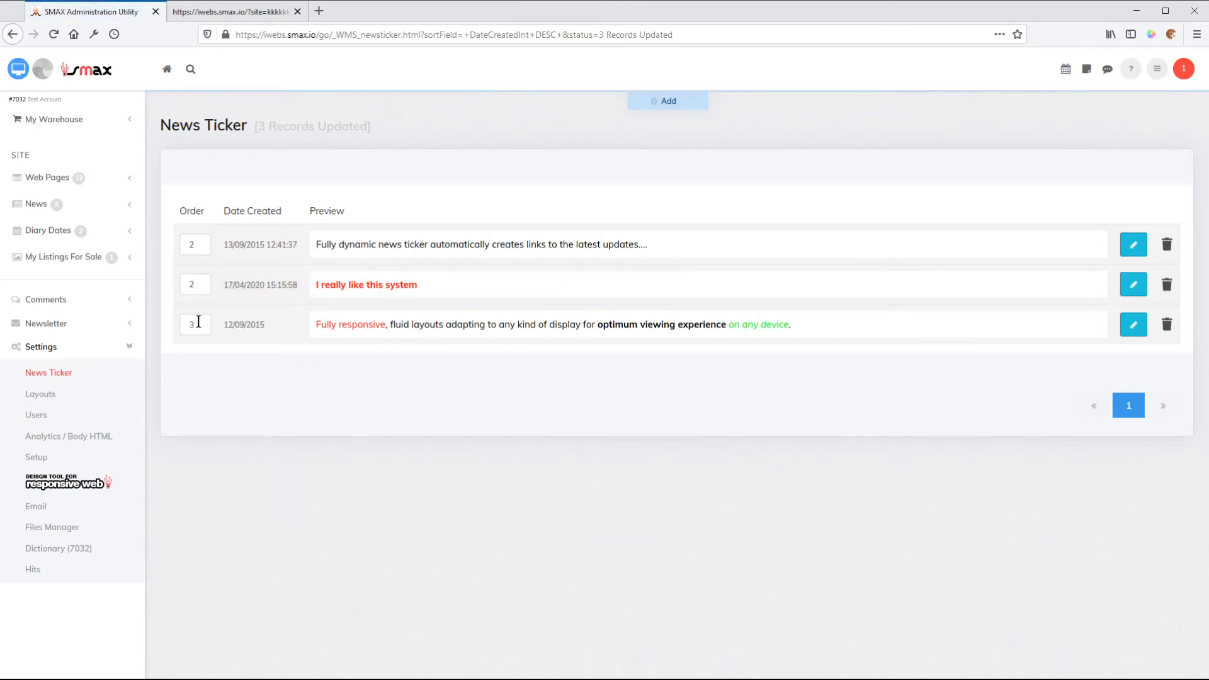
# Set the order of the "Fully responsive" ticker item to 1 and apply it.
pyautogui.doubleClick(190, 324)
pyautogui.write('1')
pyautogui.press('Return')
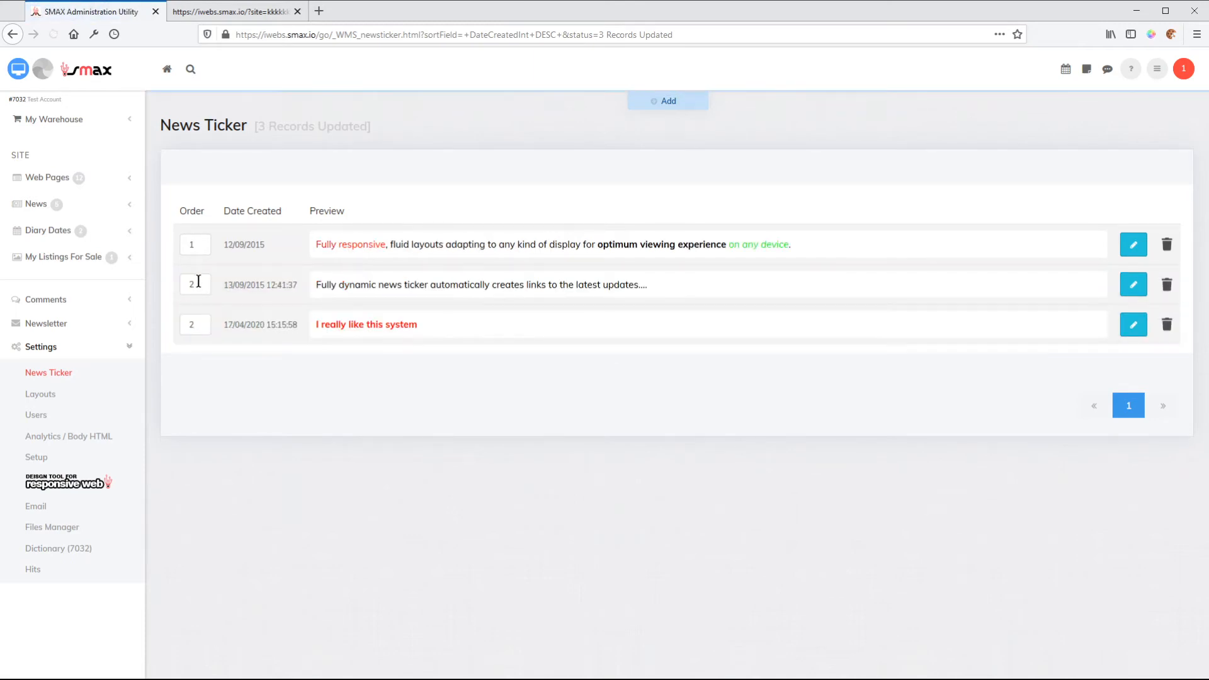
# Set the order of the "I really like this system" ticker item to 1 and apply it.
pyautogui.doubleClick(192, 284)
pyautogui.doubleClick(190, 325)
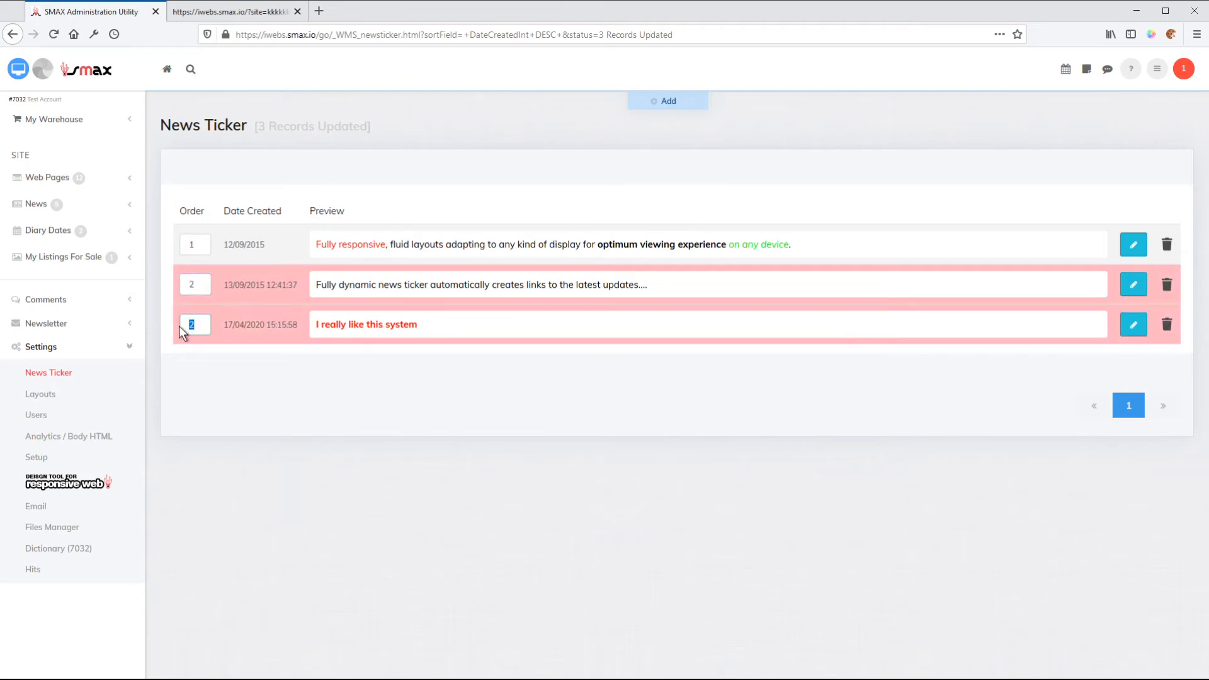
pyautogui.write('1')
pyautogui.press('Return')
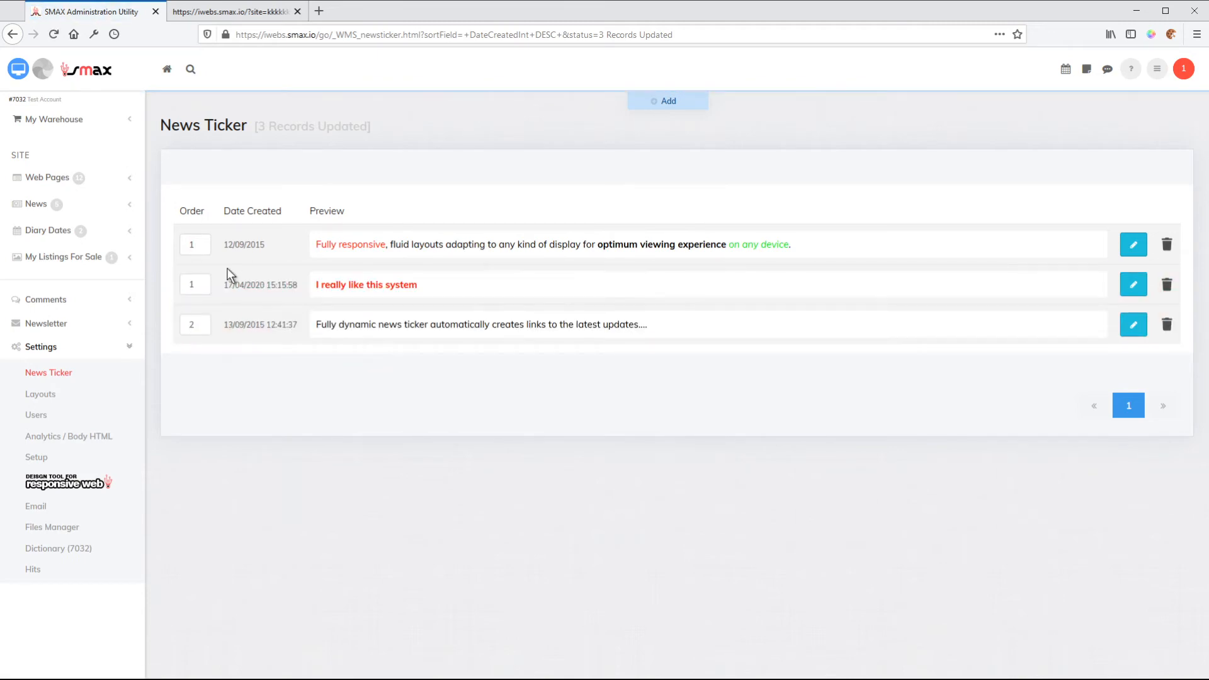
# Set the order of the "Fully responsive" ticker item to 3, apply it and preview the ticker on the website.
pyautogui.doubleClick(199, 245)
pyautogui.write('3')
pyautogui.press('Return')
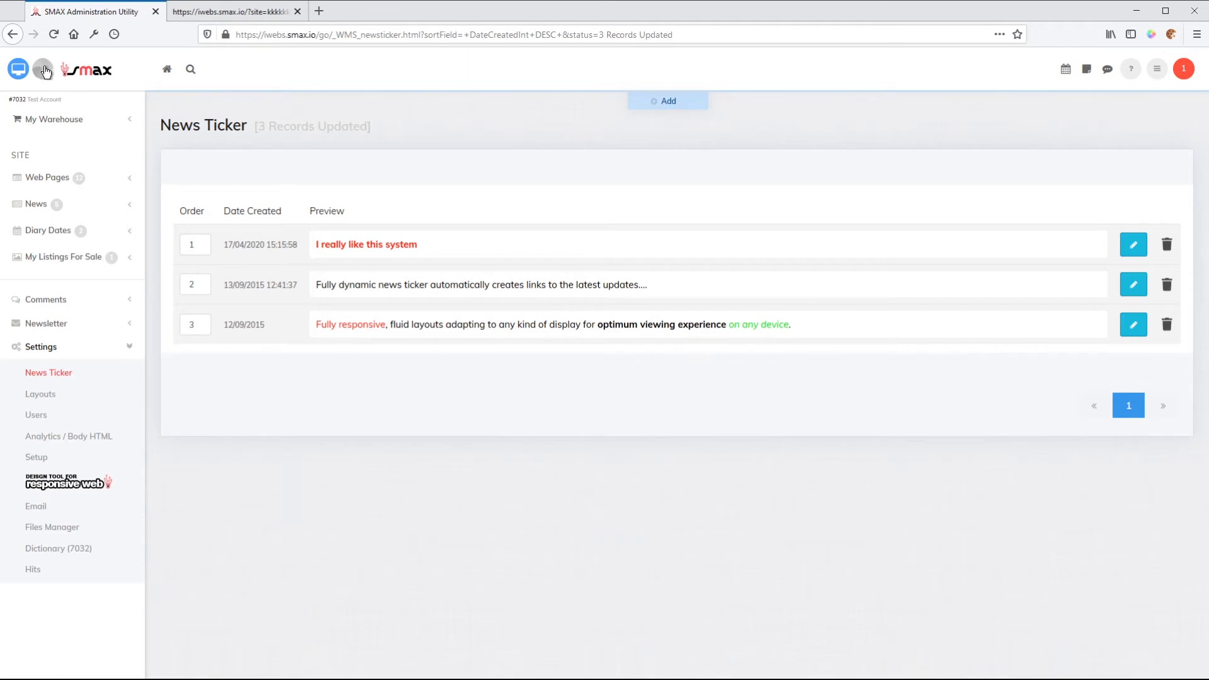
pyautogui.click(18, 72)
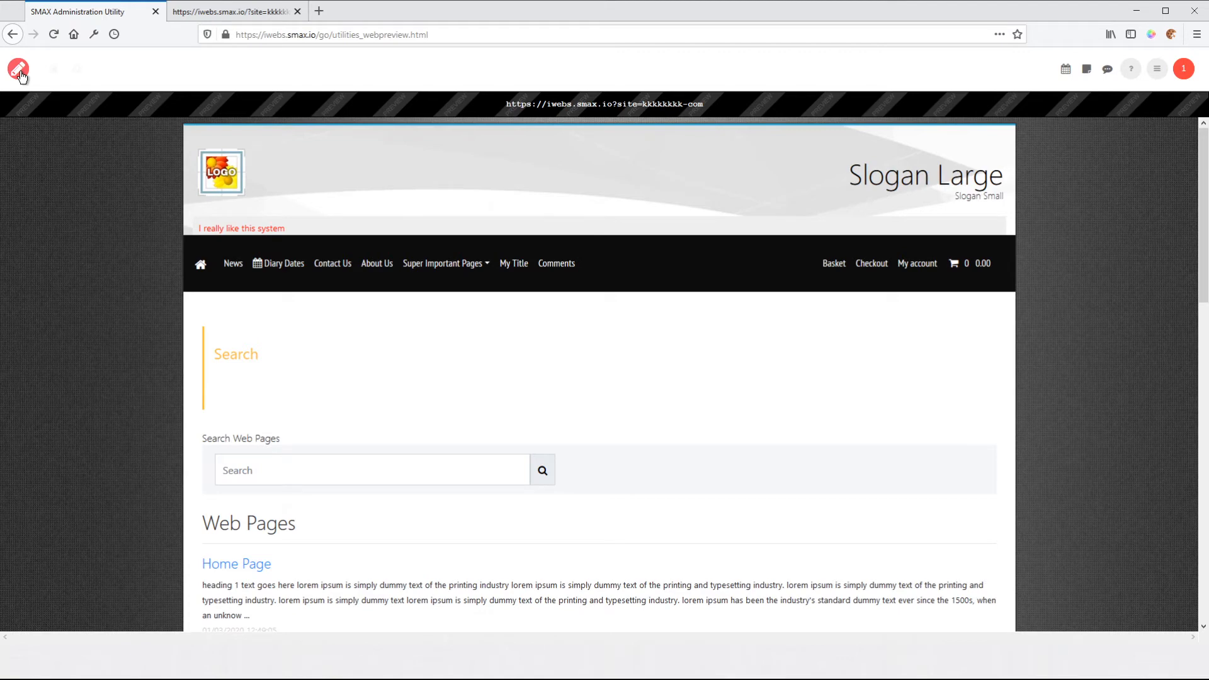
pyautogui.click(20, 70)
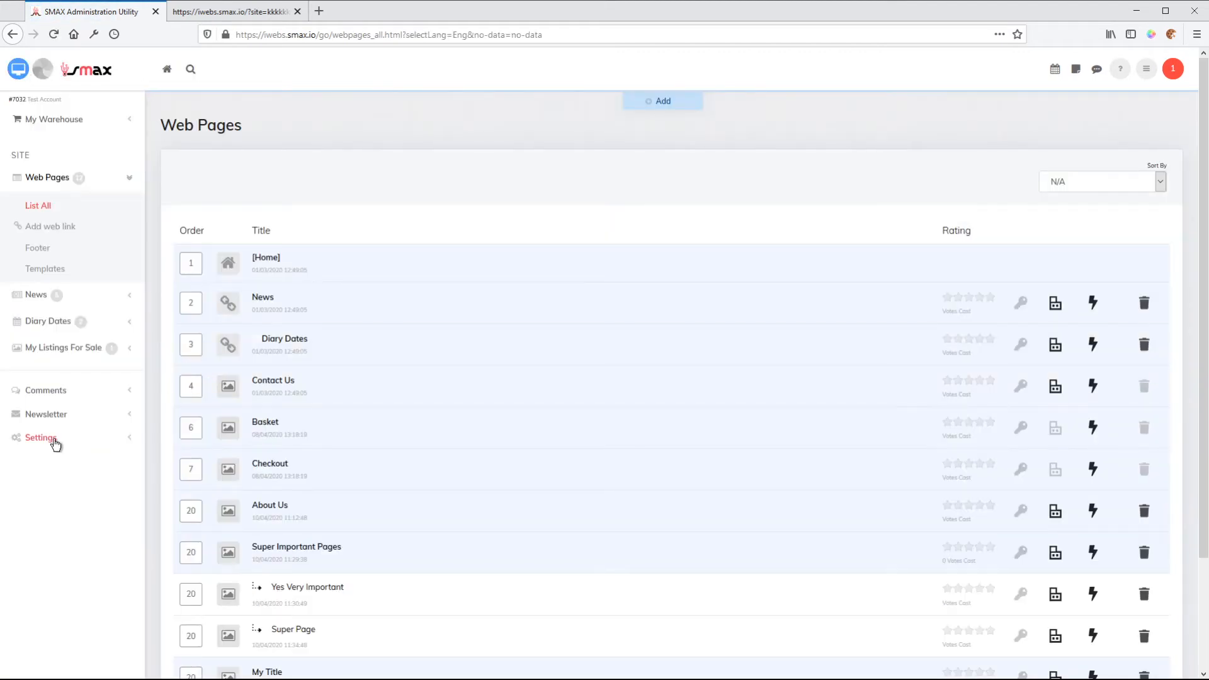
# Return to the news ticker list, view the "I really like this system" entry in its editor, and view the diary dates list.
pyautogui.click(48, 439)
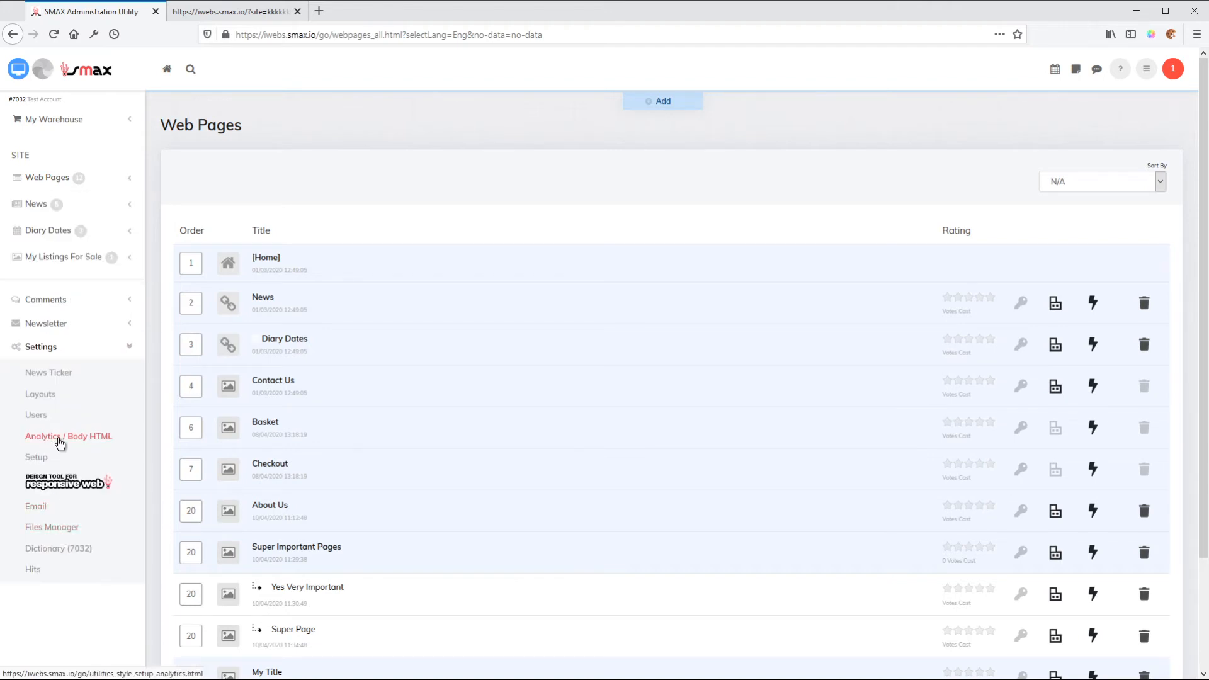
pyautogui.click(44, 375)
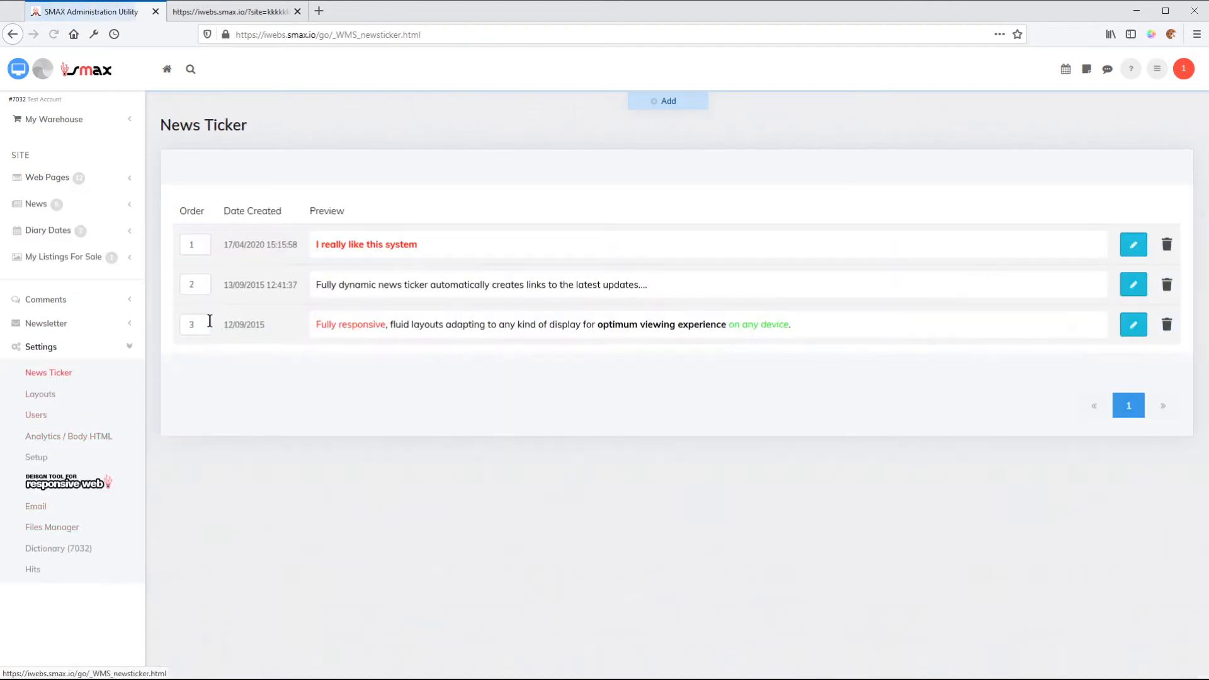
pyautogui.click(1134, 245)
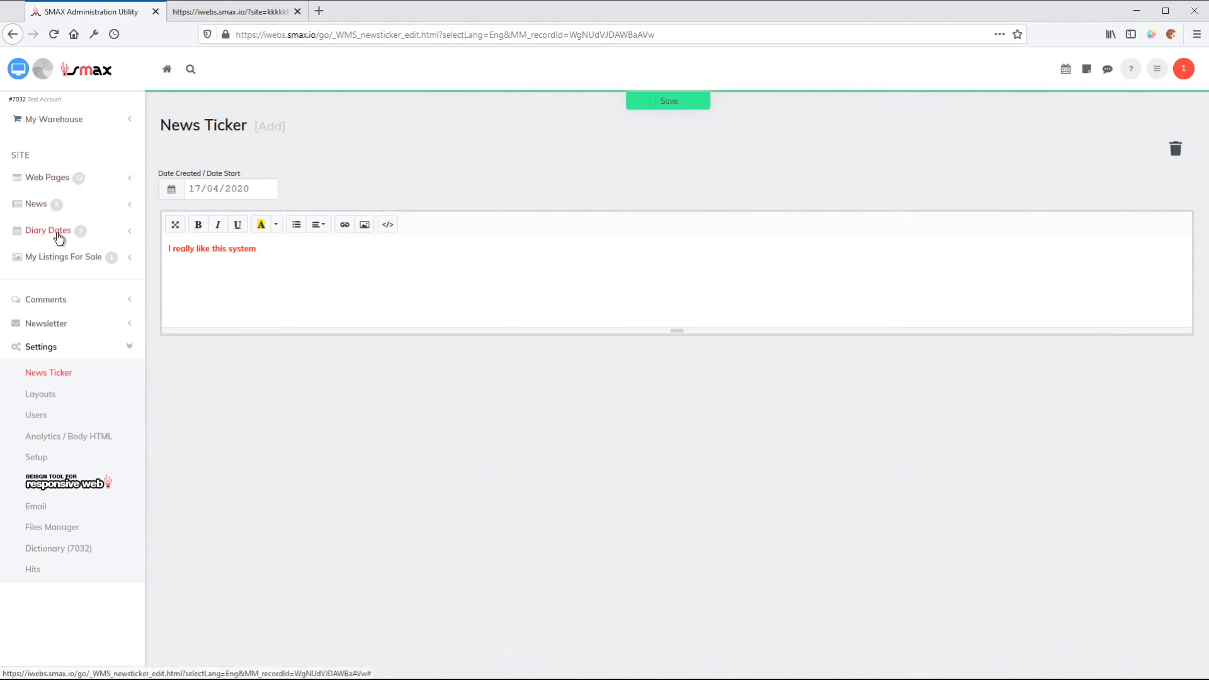
pyautogui.click(58, 232)
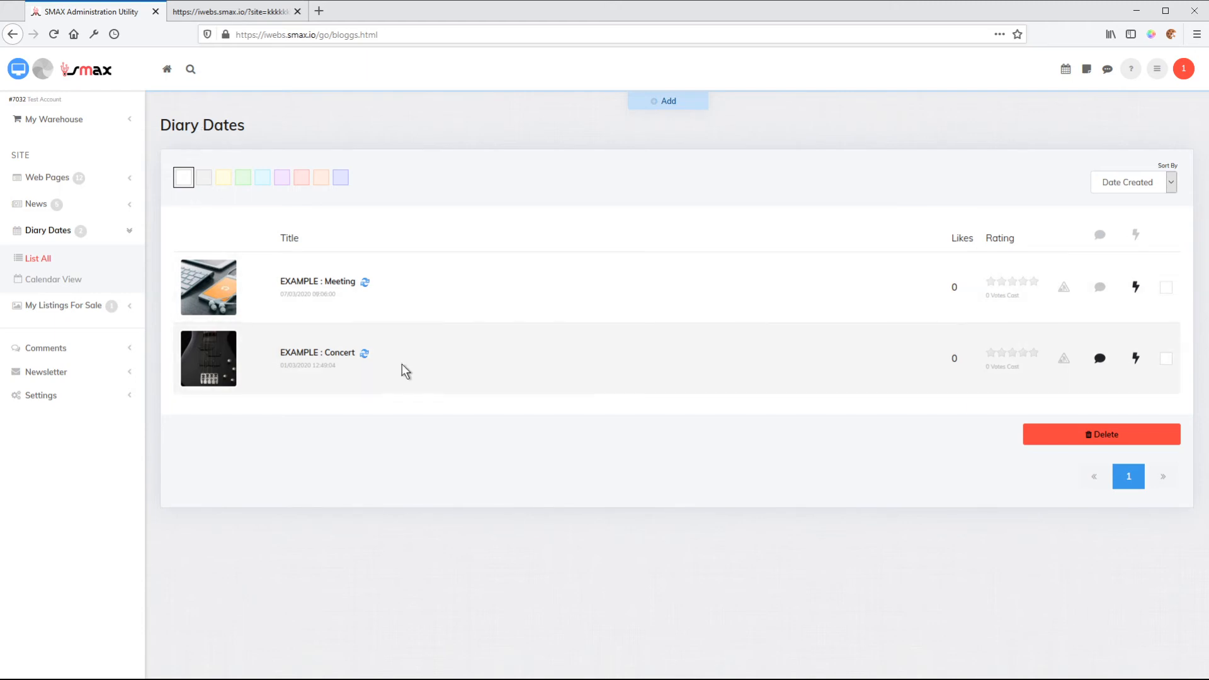
# Open the settings of the News Ticker block in the home page layout of the responsive web design tool.
pyautogui.click(54, 396)
pyautogui.click(56, 484)
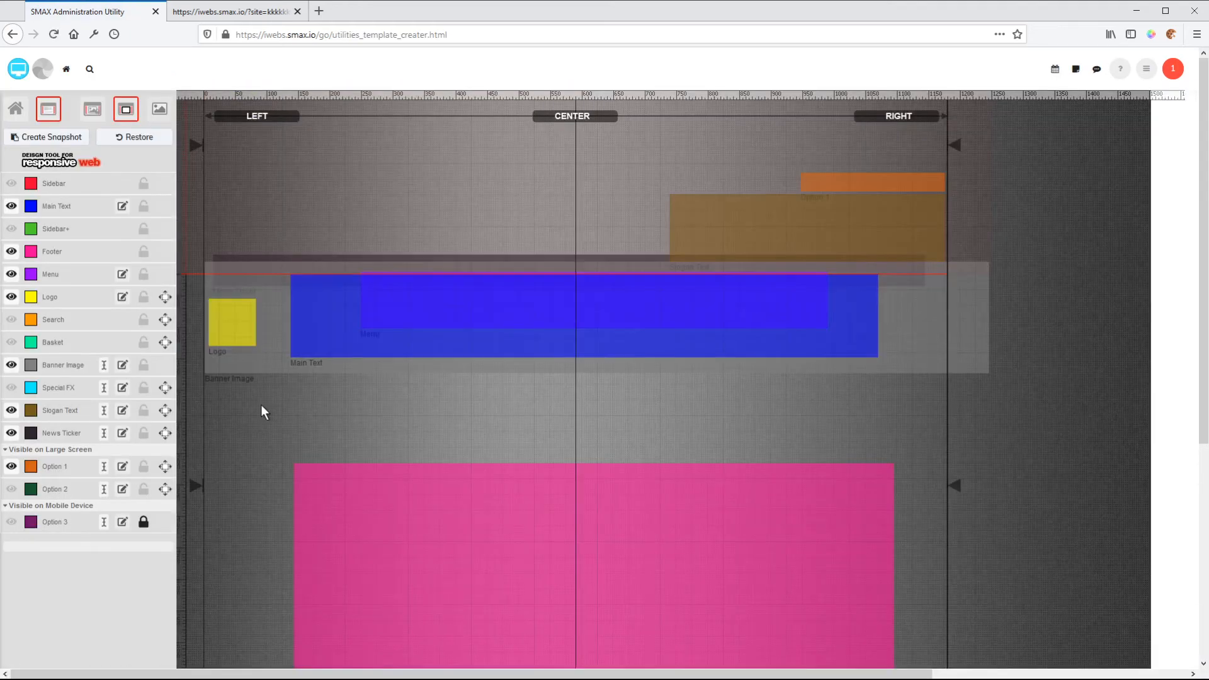
pyautogui.click(16, 112)
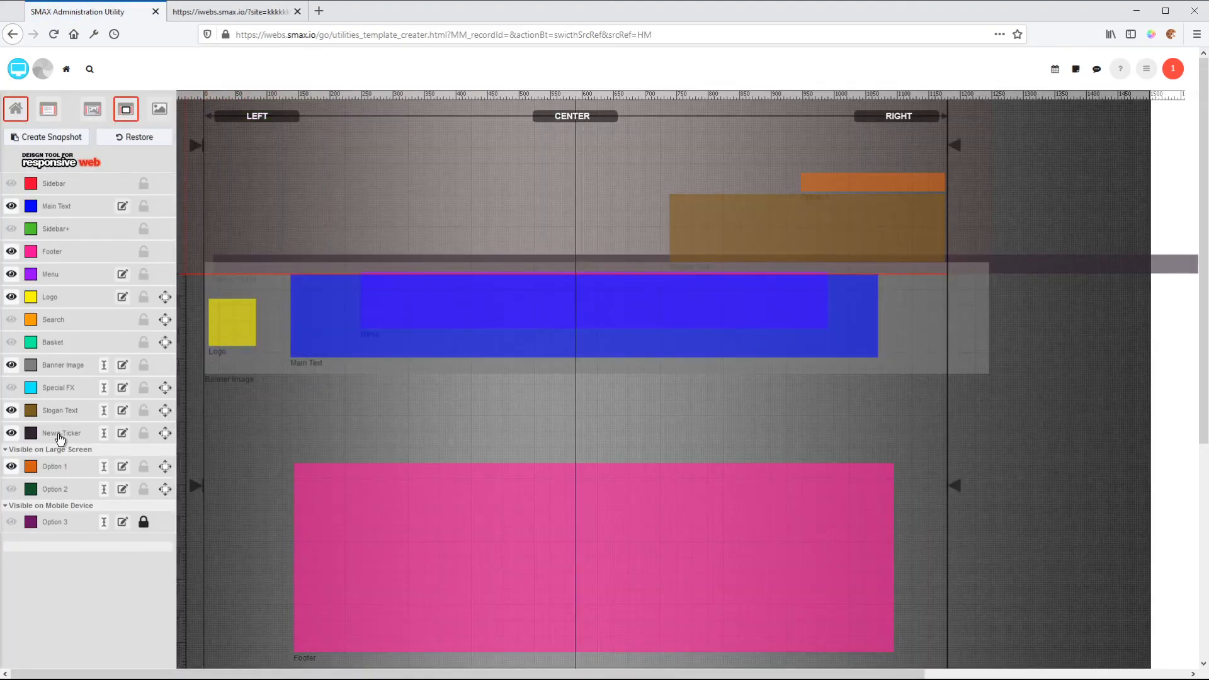
pyautogui.click(60, 435)
pyautogui.click(92, 604)
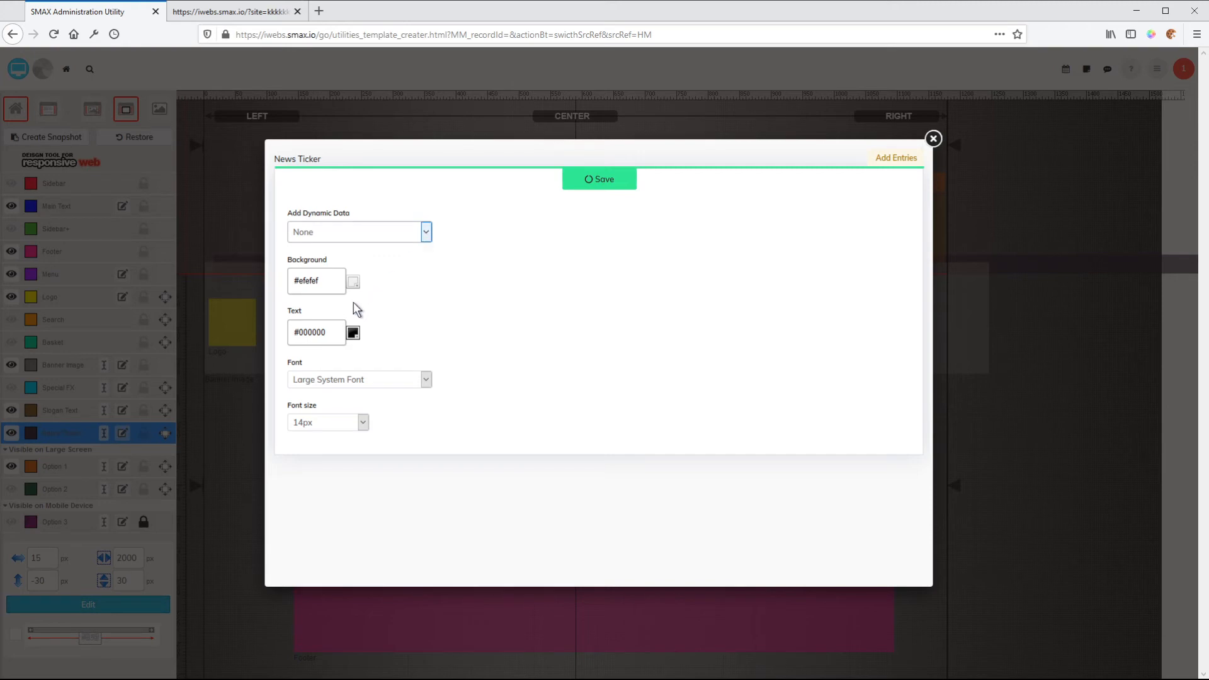
# Set the news ticker's dynamic data to Diary Dates, save the block settings and close them.
pyautogui.click(320, 302)
pyautogui.click(607, 184)
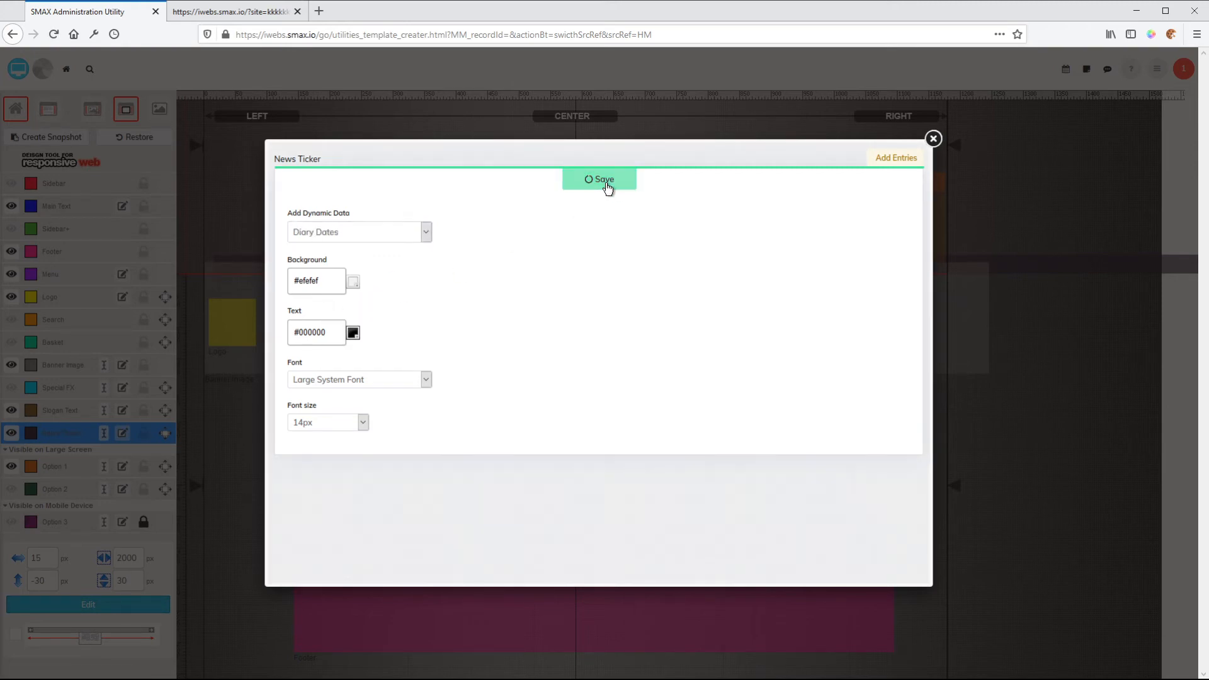
pyautogui.click(364, 424)
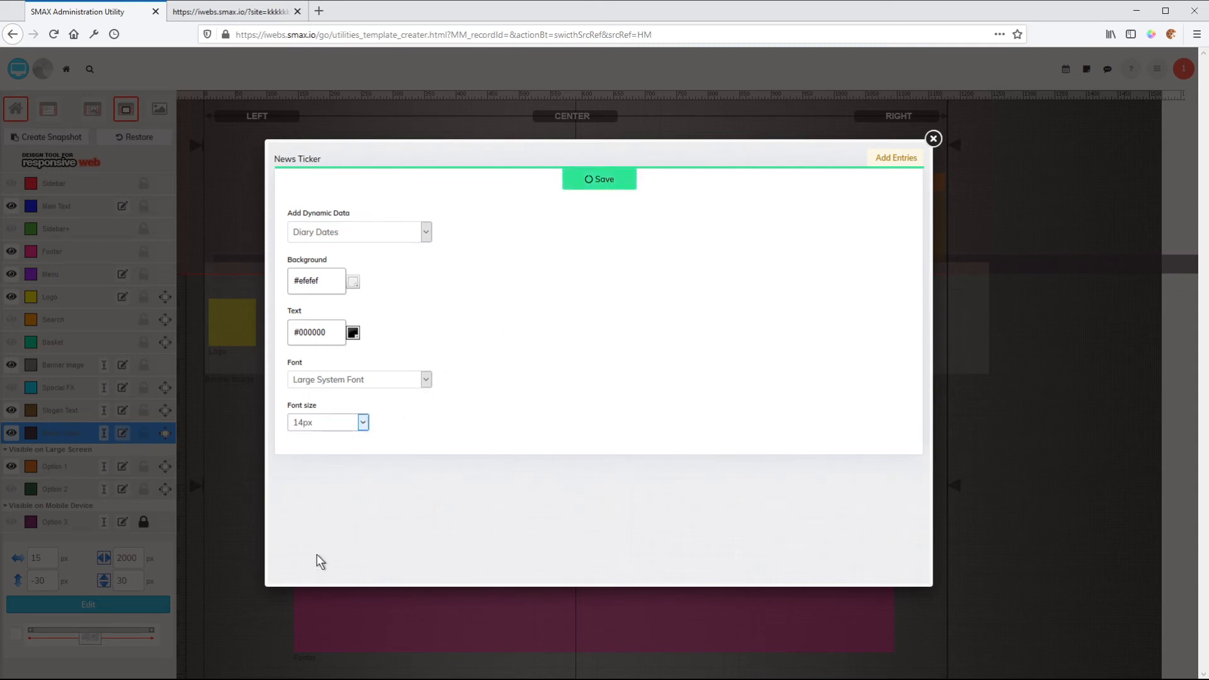
pyautogui.click(603, 188)
pyautogui.click(933, 140)
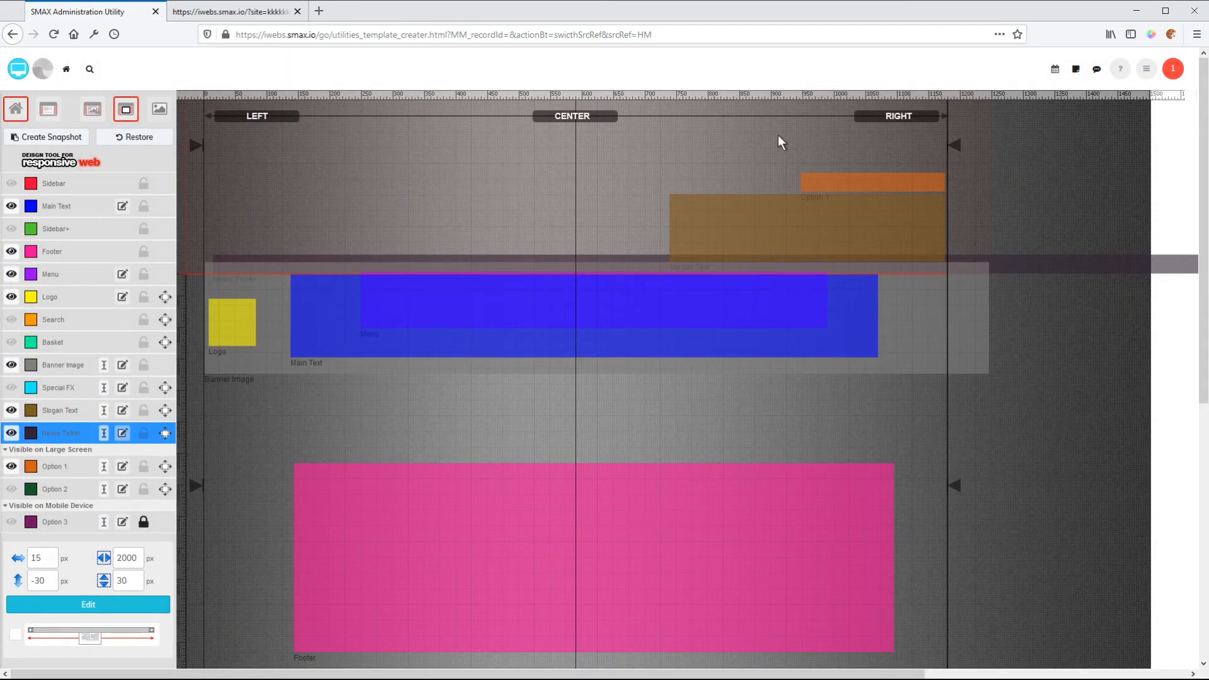
# Preview the website and follow the ticker links to the EXAMPLE : Concert and EXAMPLE : Meeting diary pages.
pyautogui.click(43, 71)
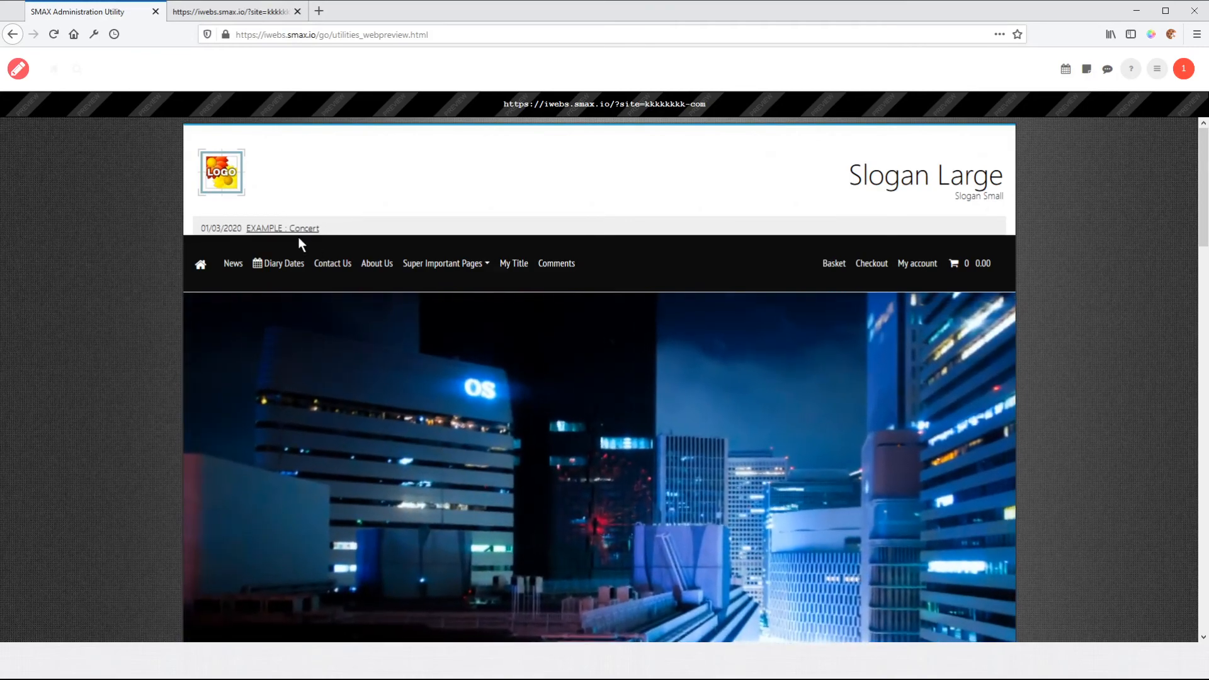
pyautogui.click(290, 230)
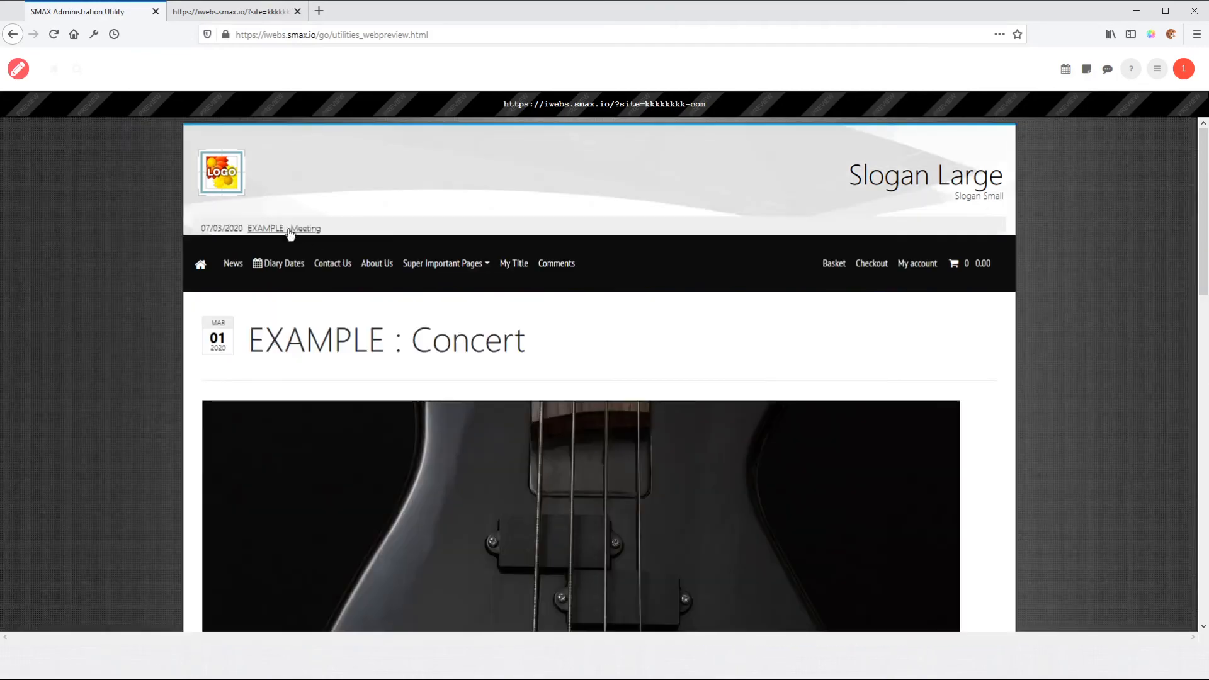
pyautogui.scroll(-5, 129, 451)
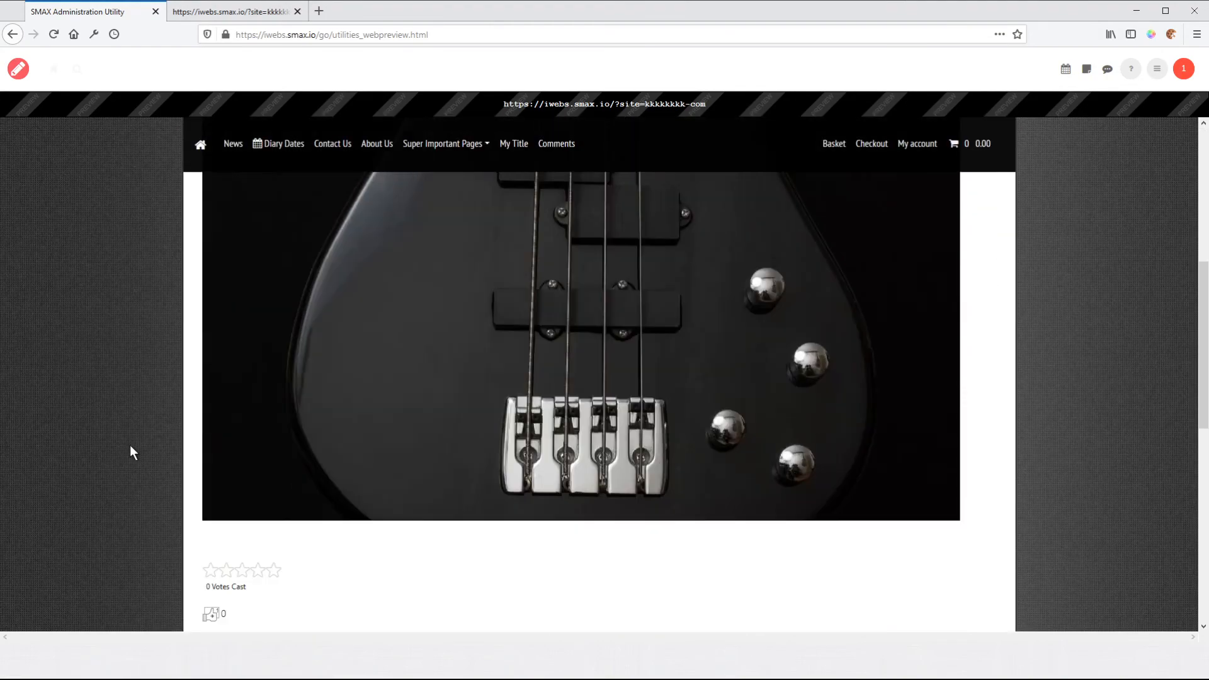
pyautogui.scroll(5, 129, 451)
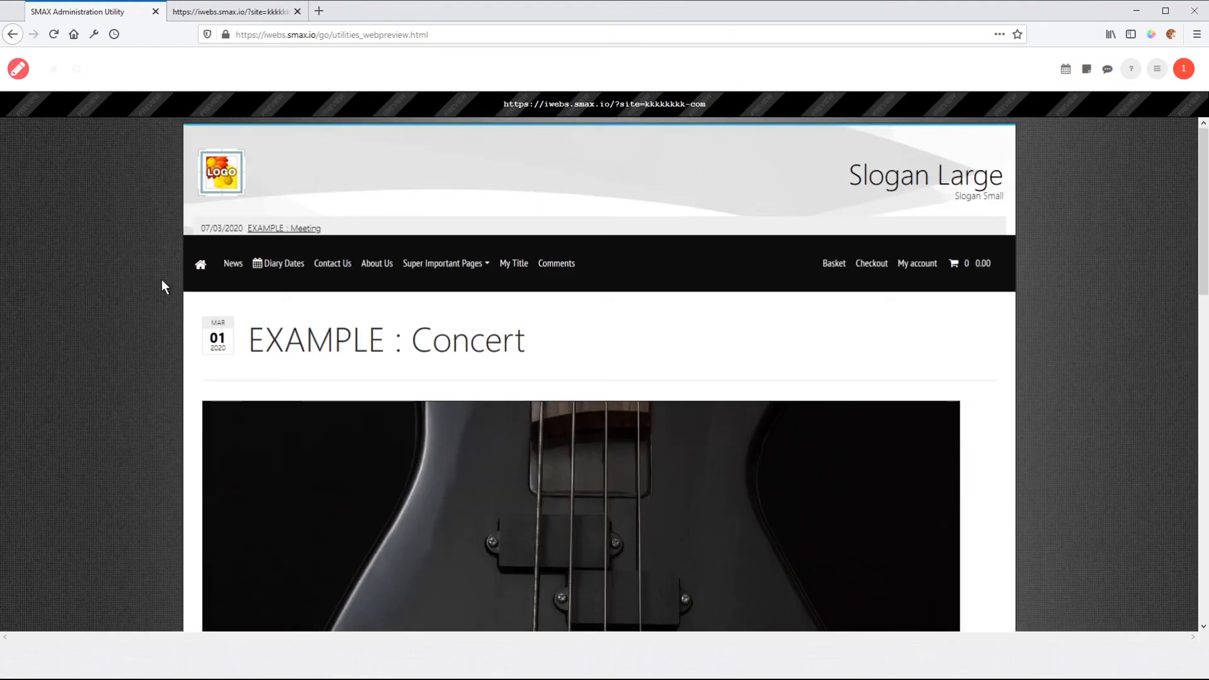
pyautogui.click(280, 231)
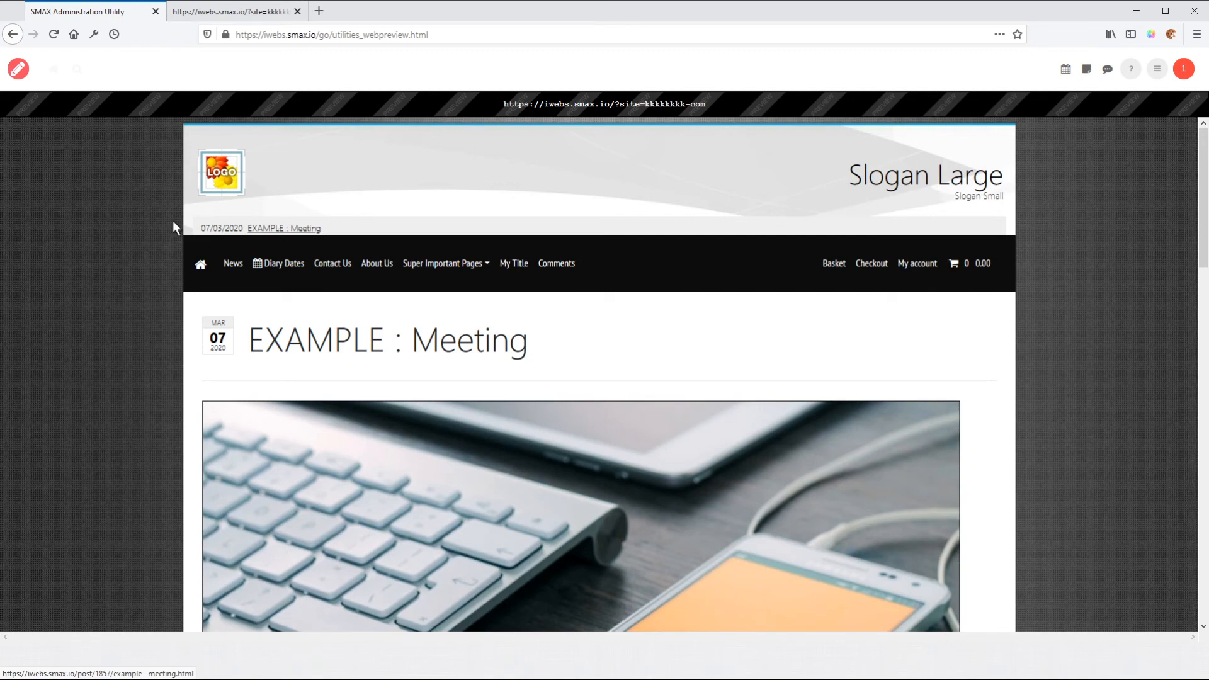
pyautogui.click(18, 69)
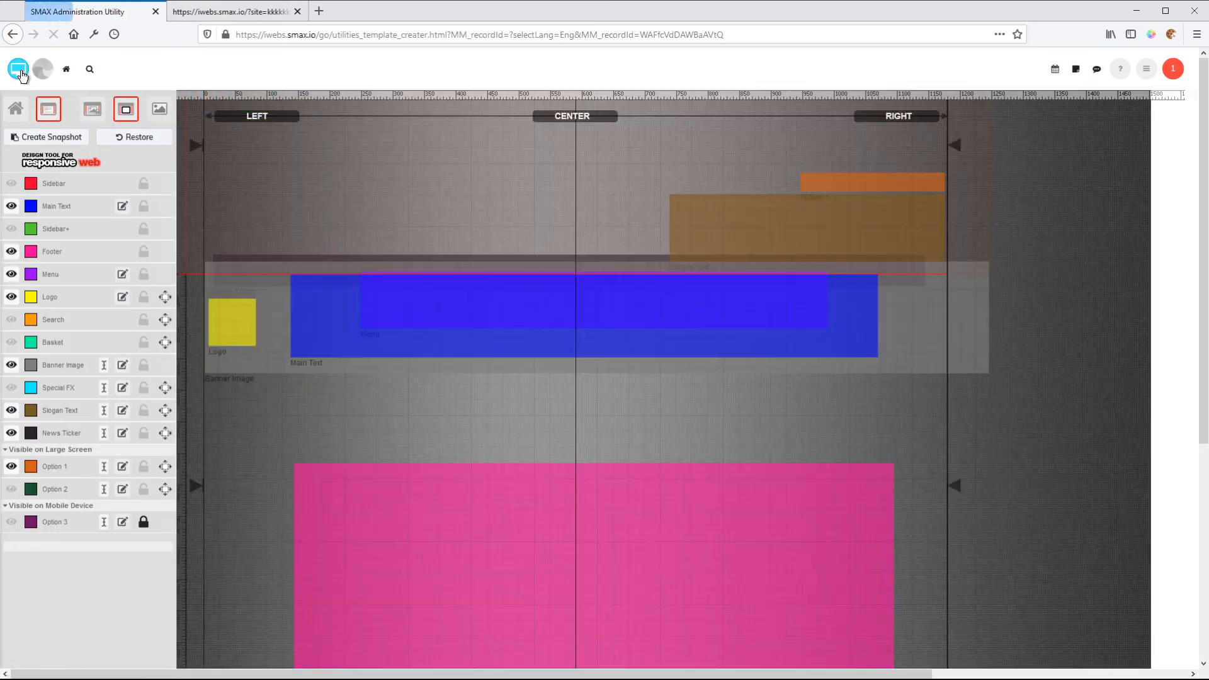
# Review the manually entered news ticker items and the list of diary dates in the administration area.
pyautogui.click(66, 69)
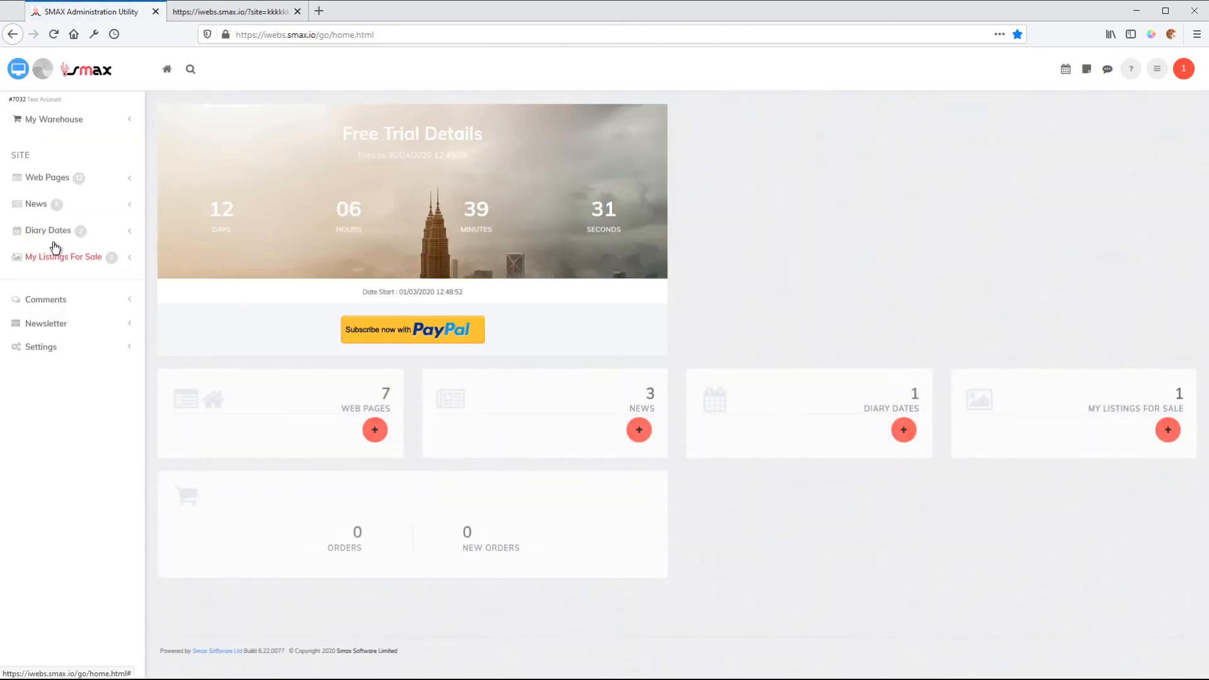
pyautogui.click(48, 349)
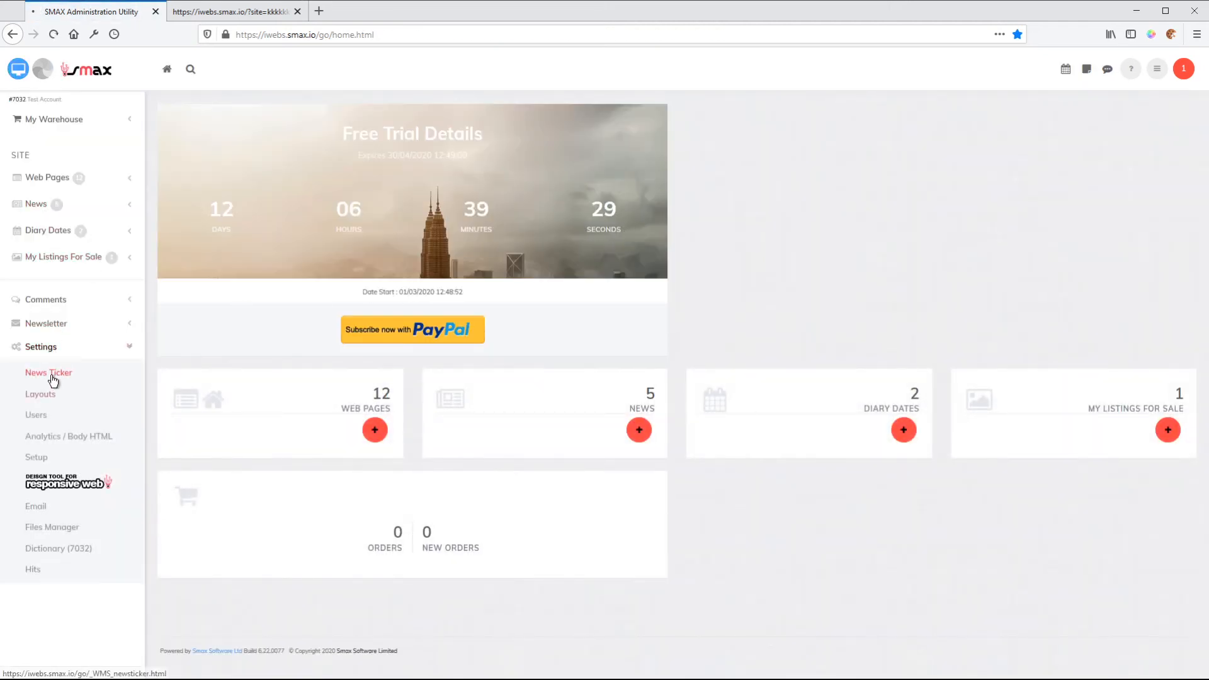
pyautogui.click(52, 377)
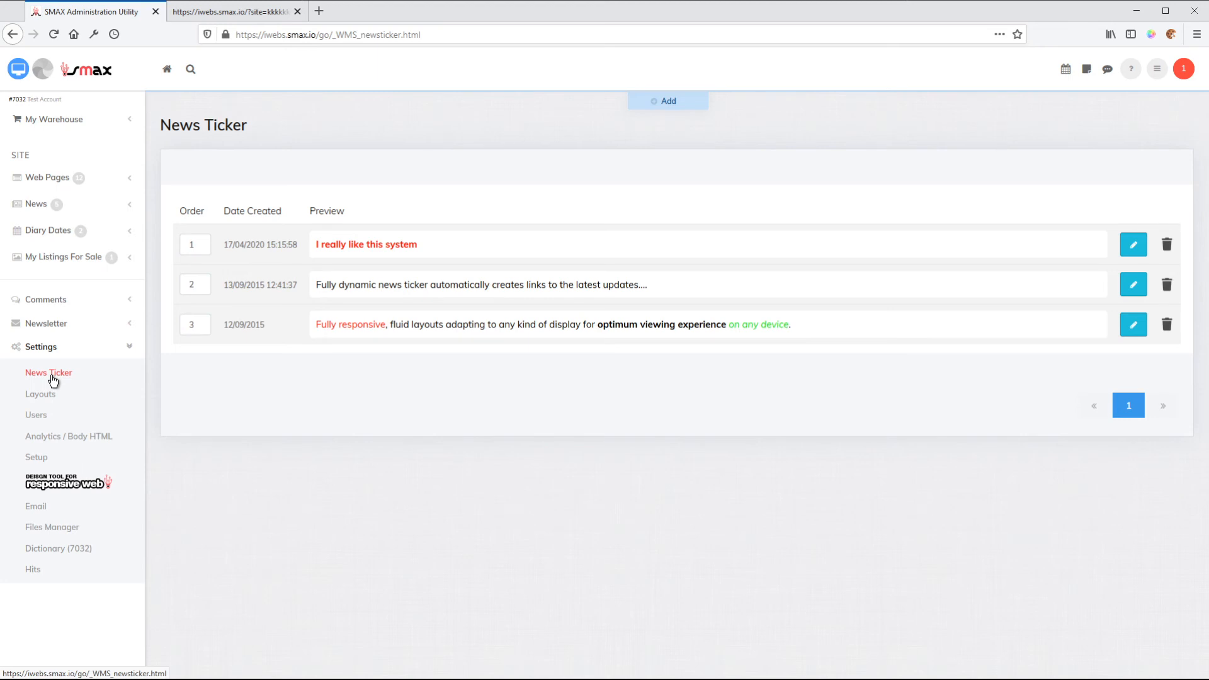
pyautogui.click(58, 234)
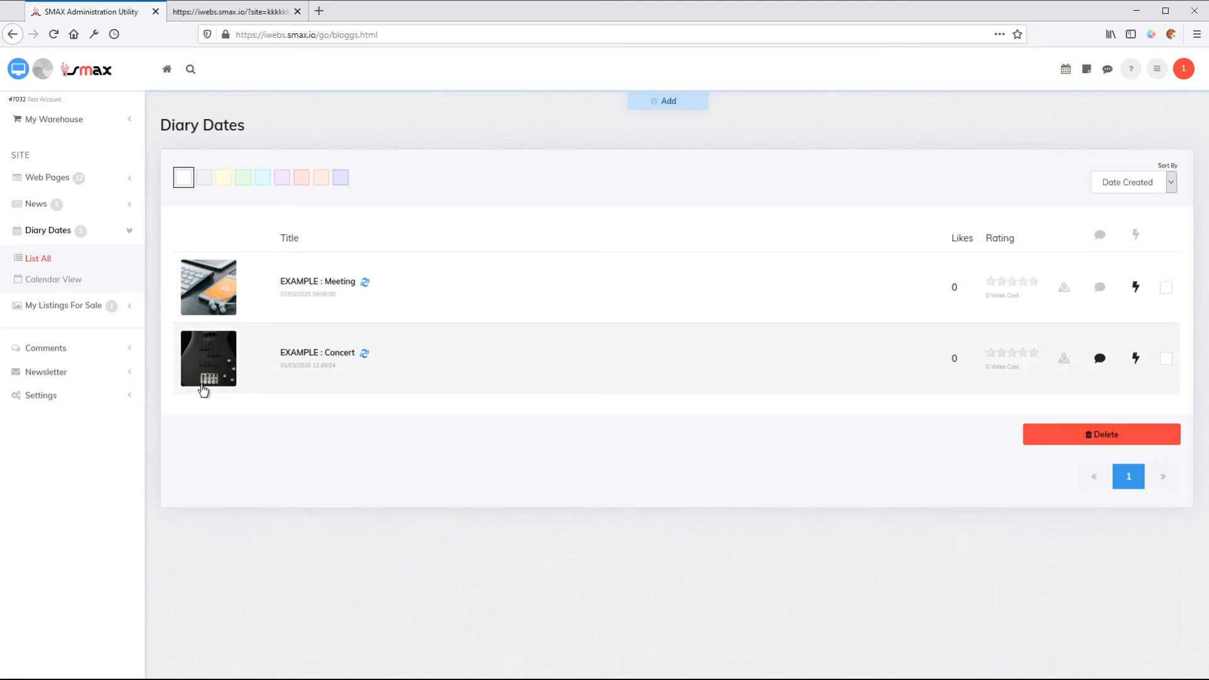
# Reopen the home page layout's News Ticker block settings to examine its dynamic data, colour and font options.
pyautogui.click(45, 400)
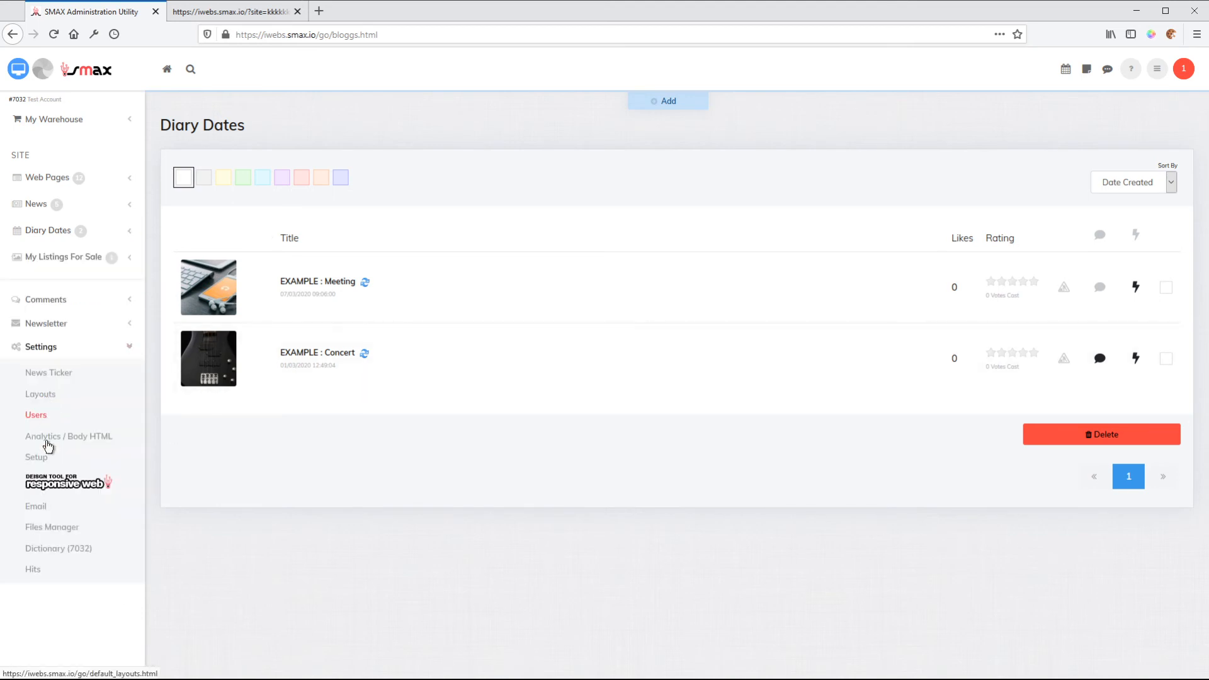
pyautogui.click(56, 485)
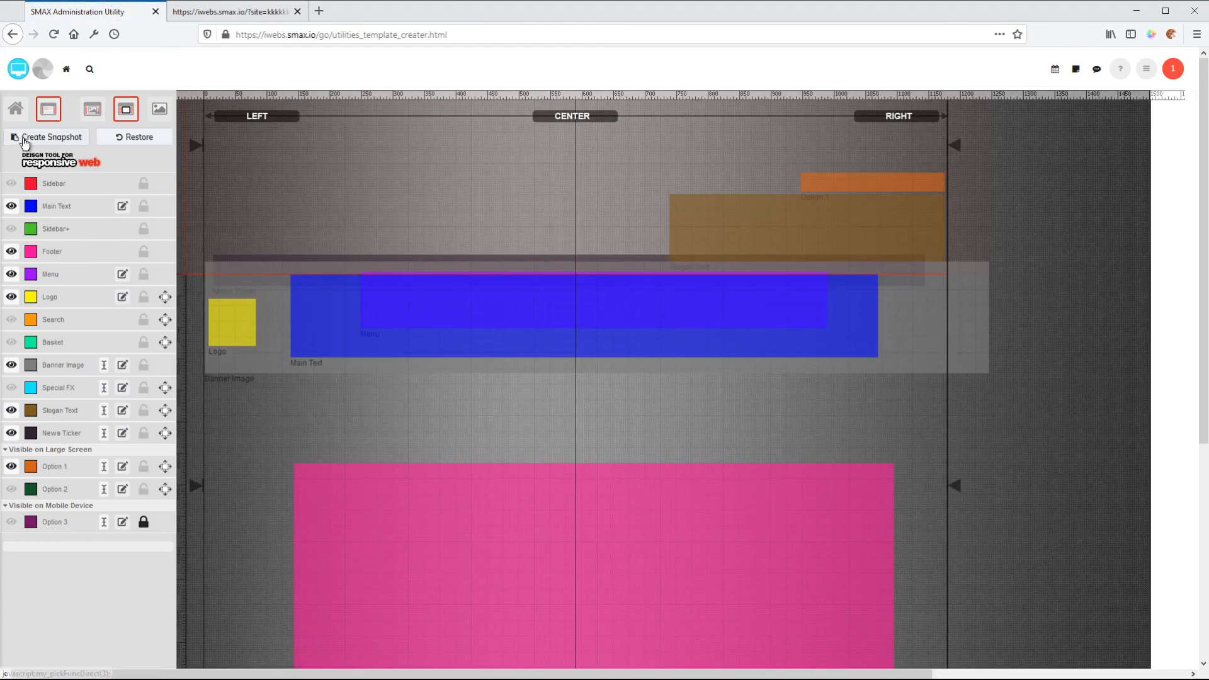
pyautogui.click(15, 109)
pyautogui.click(70, 434)
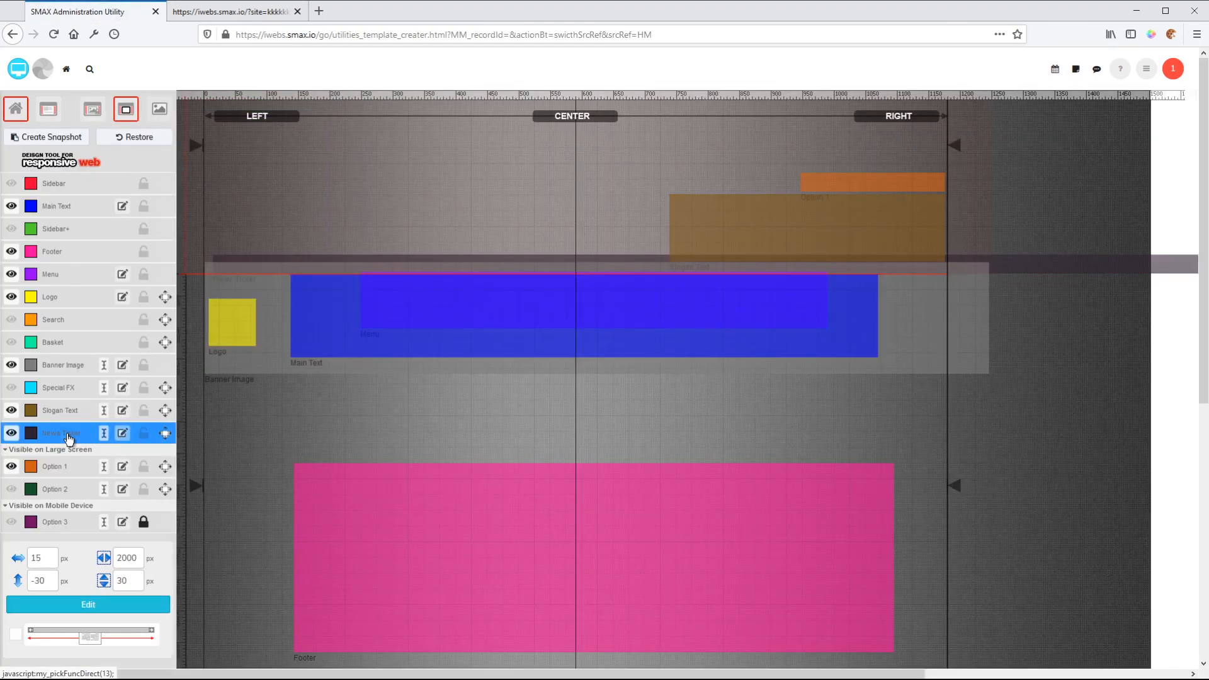
pyautogui.click(77, 606)
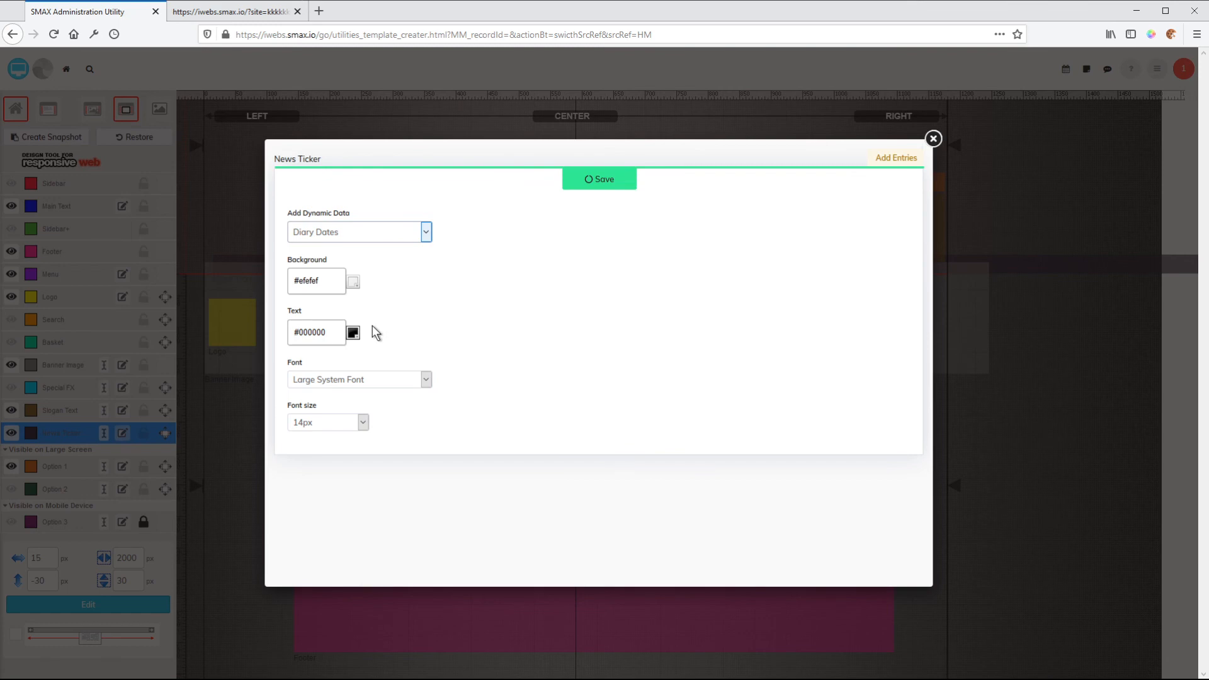
# Go from the block settings to the ticker entries list and preview the website with its ticker.
pyautogui.click(900, 162)
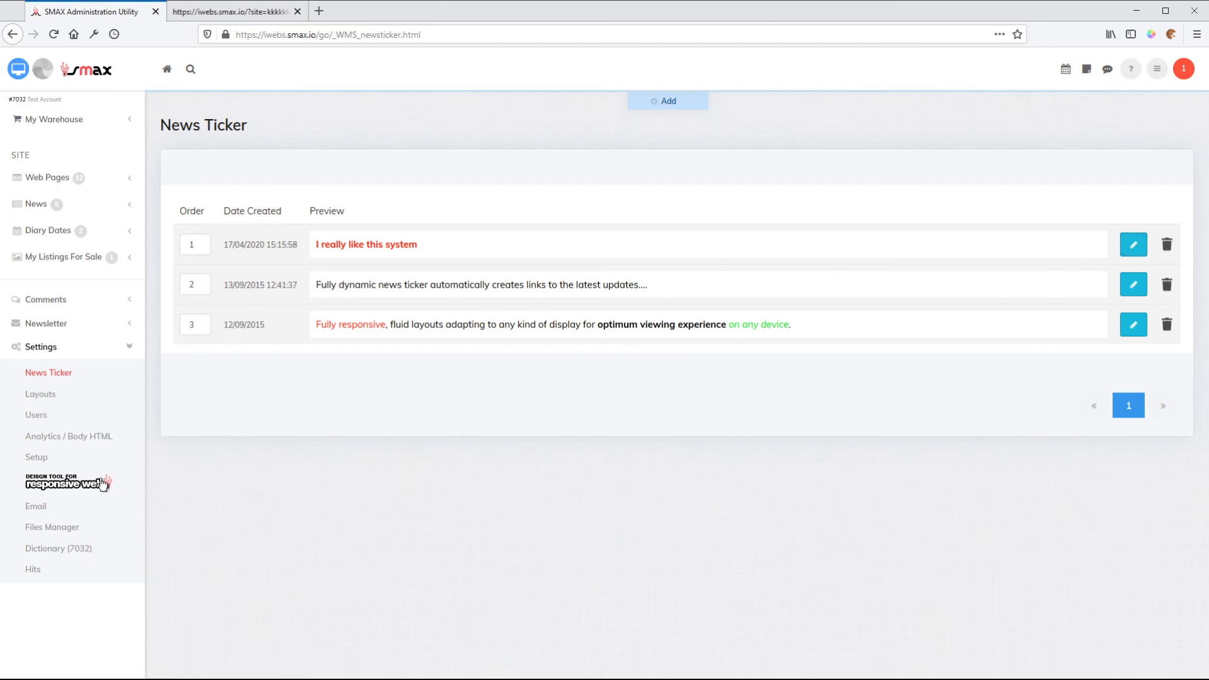
pyautogui.click(17, 71)
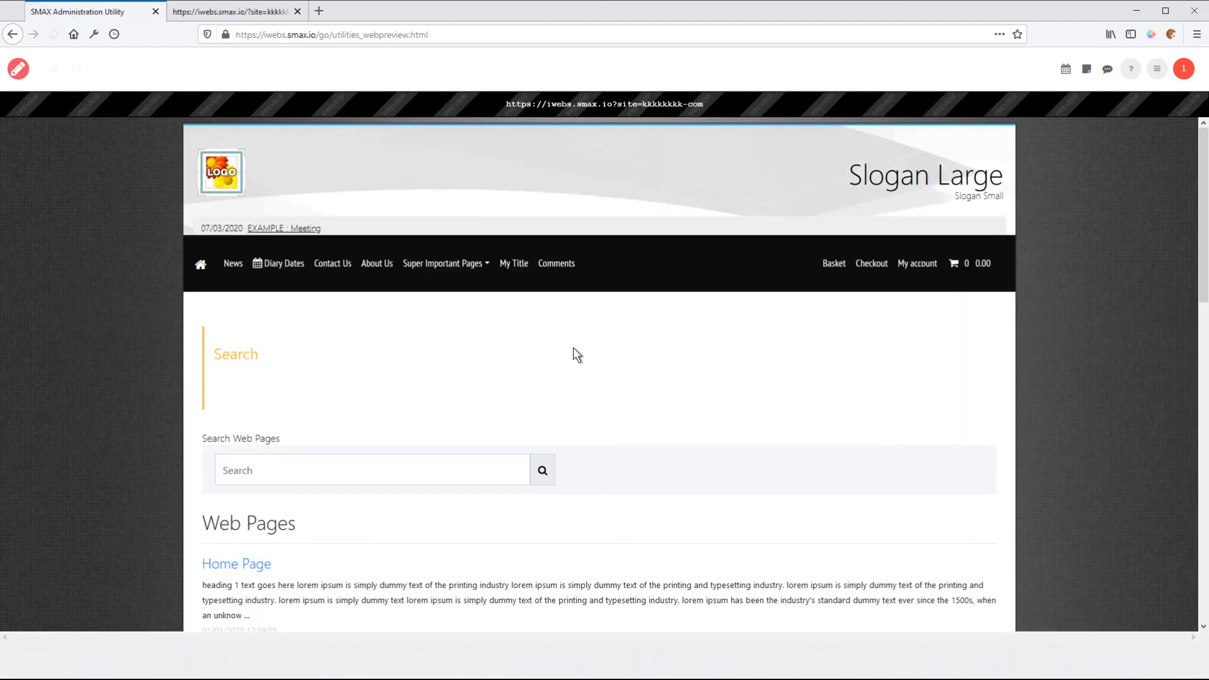